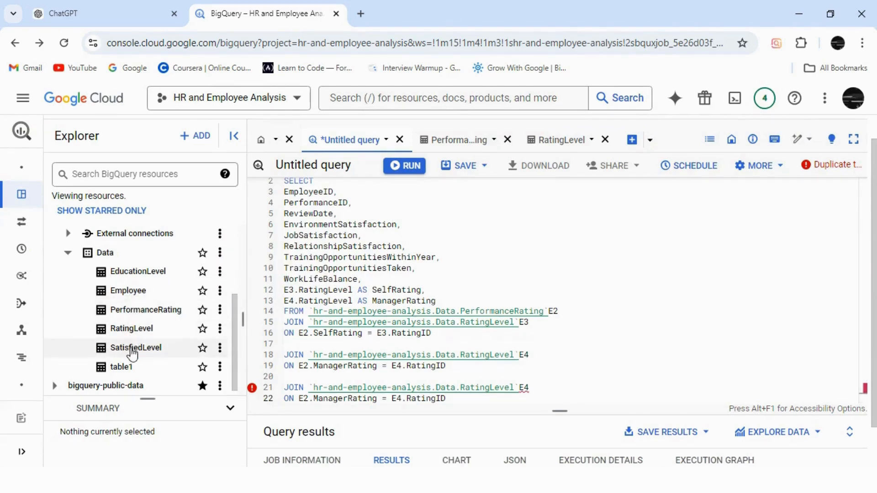
# Step: Open the SatisfiedLevel table in place of the RatingLevel table and preview its rows
pyautogui.click(133, 349)
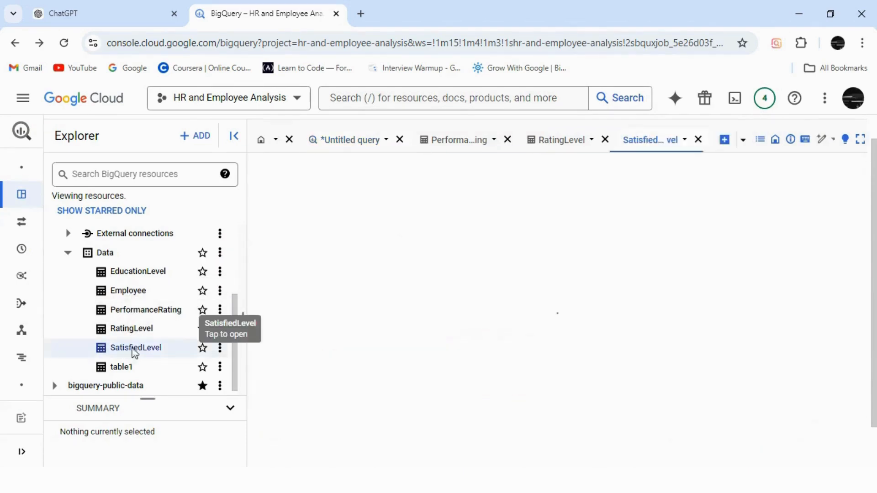
pyautogui.click(604, 140)
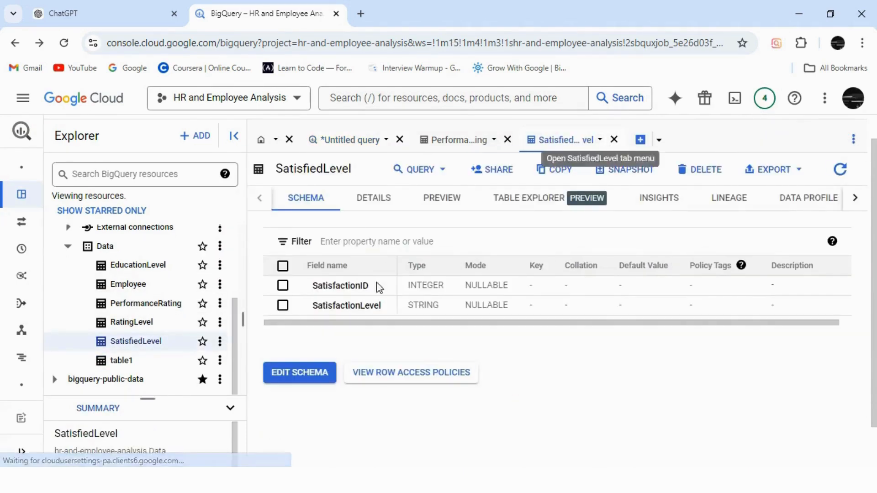
pyautogui.click(443, 203)
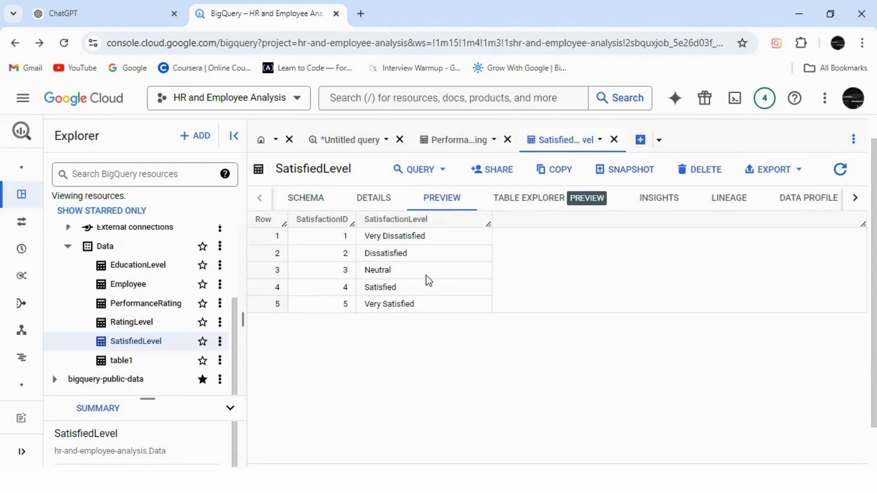
# Step: Widen the EnvironmentSatisfaction, JobSatisfaction and RelationshipSatisfaction columns in the PerformanceRating preview and compare them with the SatisfiedLevel rows
pyautogui.click(460, 142)
pyautogui.moveTo(572, 462); pyautogui.dragTo(567, 464)
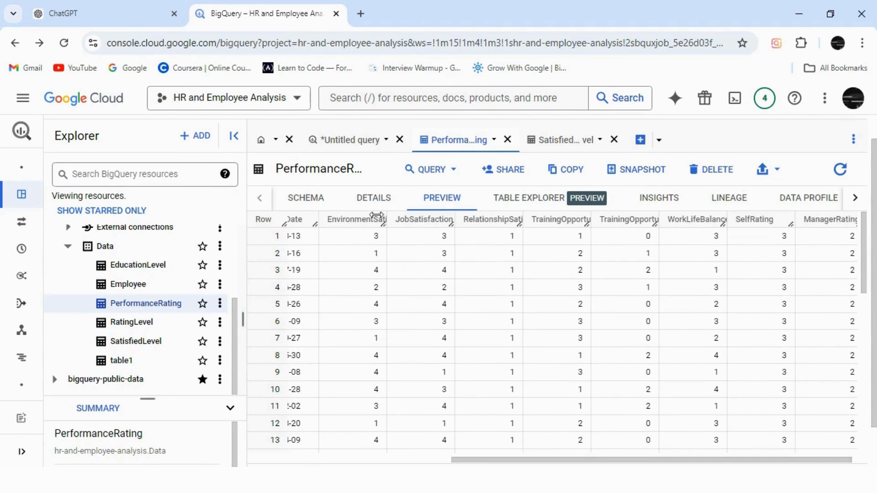
pyautogui.moveTo(387, 222); pyautogui.dragTo(420, 219)
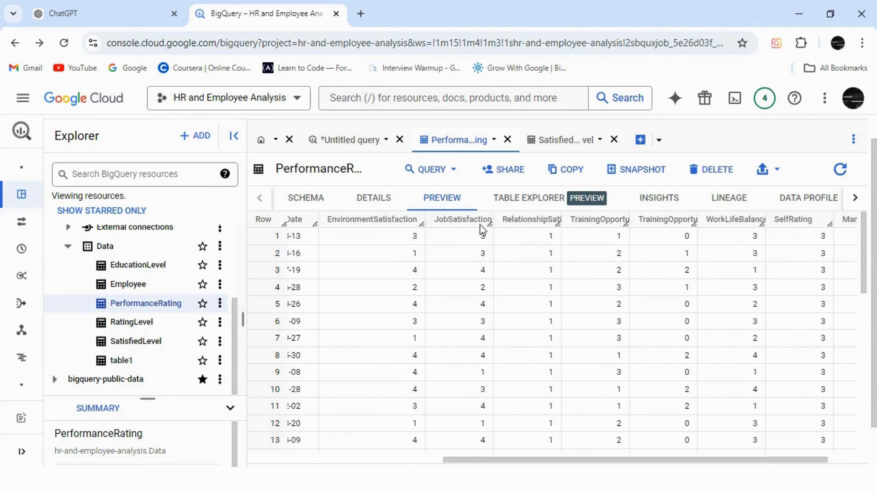
pyautogui.moveTo(494, 219)
pyautogui.mouseDown()
pyautogui.moveTo(525, 218)
pyautogui.moveTo(499, 216)
pyautogui.mouseUp()
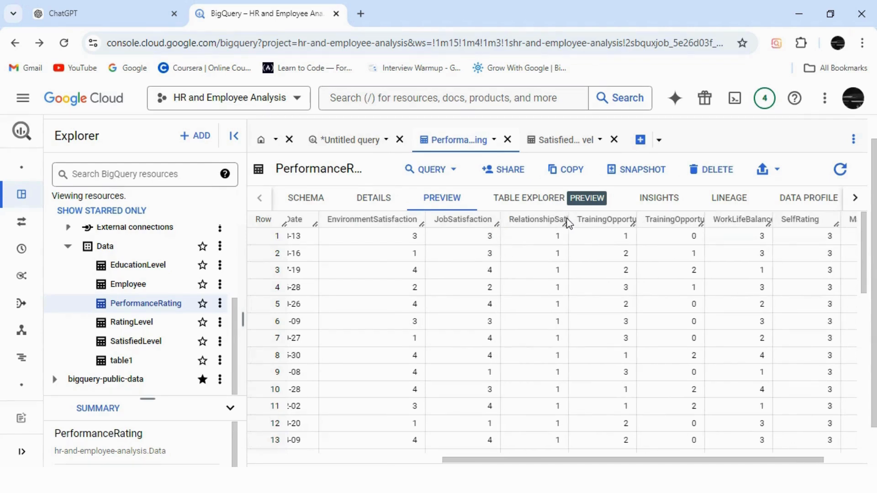
pyautogui.moveTo(567, 223); pyautogui.dragTo(606, 219)
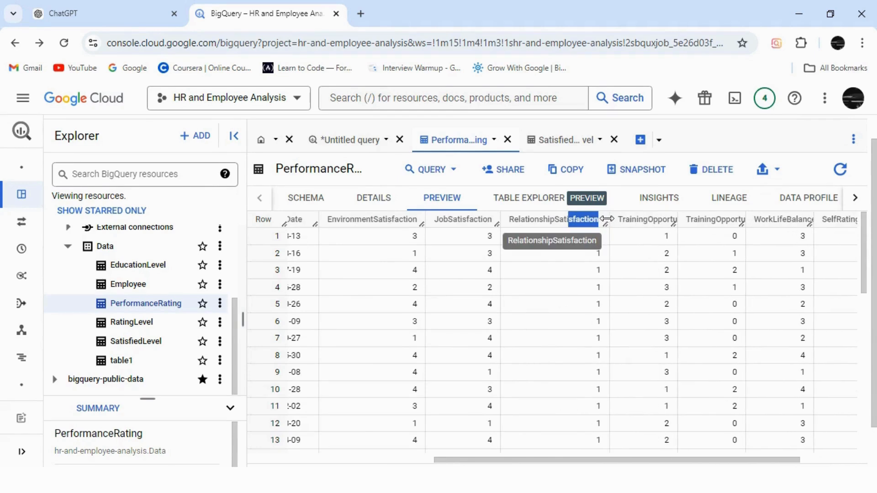
pyautogui.click(552, 139)
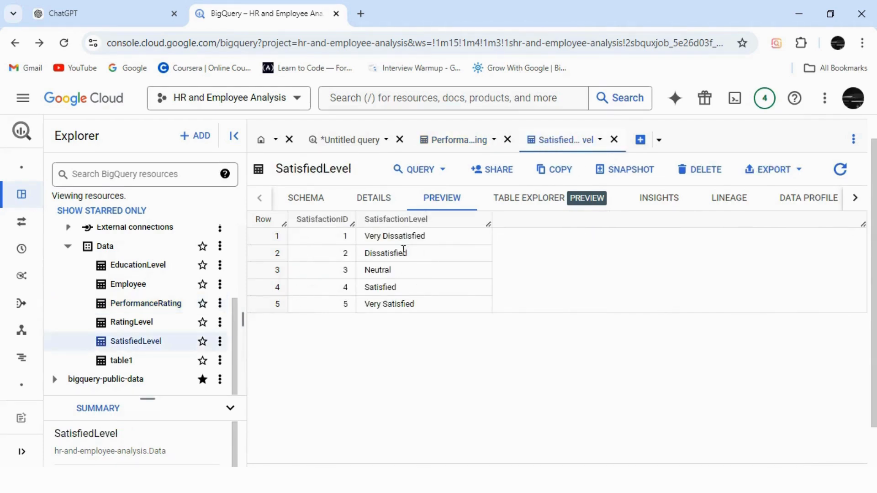
# Step: Change the last JOIN in the untitled query to the SatisfiedLevel table with the alias E5
pyautogui.click(349, 140)
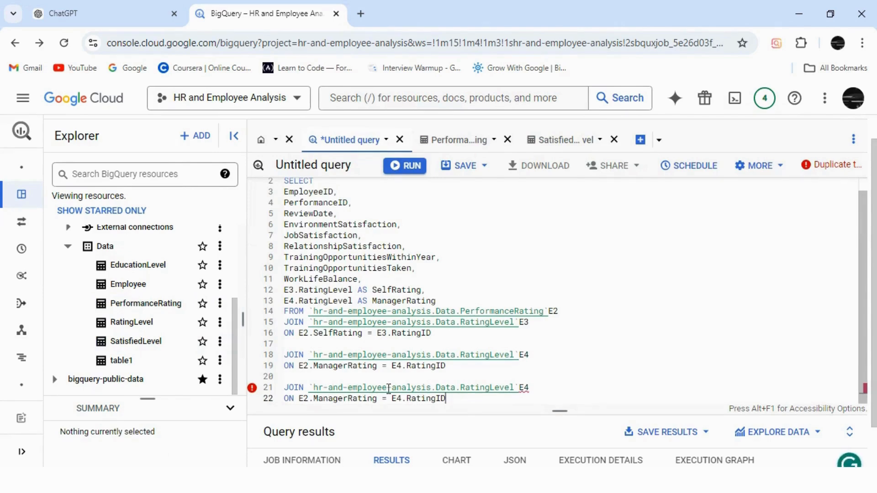
pyautogui.click(490, 389)
pyautogui.press('BackSpace')
pyautogui.press('BackSpace')
pyautogui.press('BackSpace')
pyautogui.press('BackSpace')
pyautogui.press('BackSpace')
pyautogui.press('BackSpace')
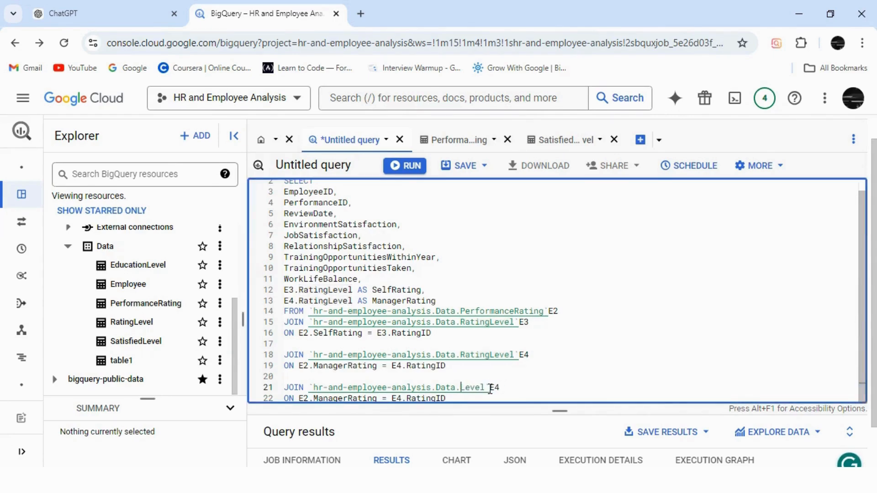
pyautogui.write('Satisfied')
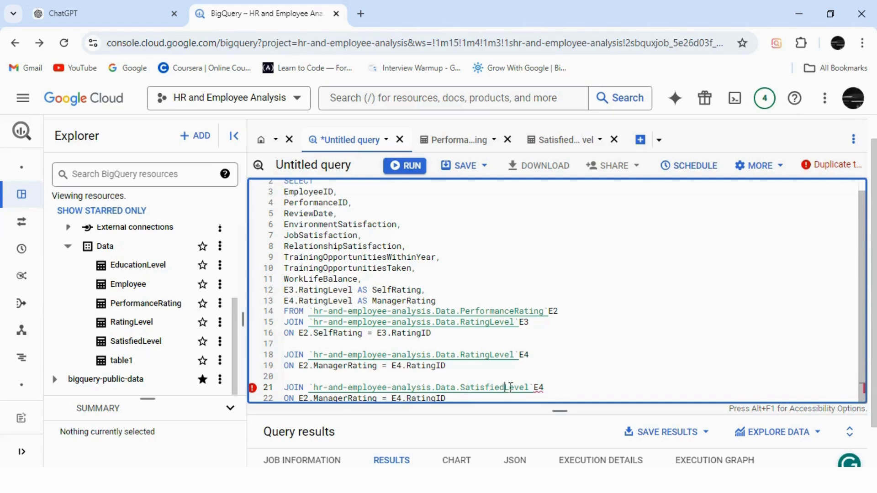
pyautogui.click(548, 387)
pyautogui.press('BackSpace')
pyautogui.write('5')
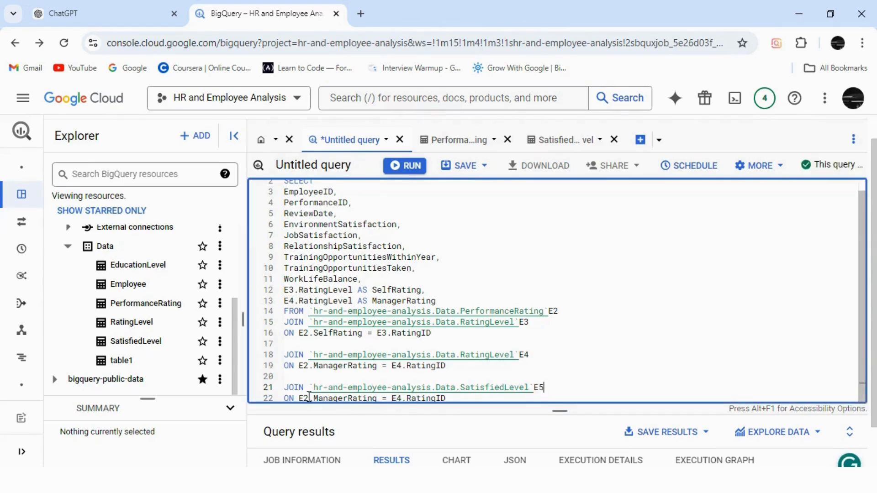
# Step: Replace ManagerRating with EnvironmentSatisfaction in the ON condition of the SatisfiedLevel join
pyautogui.click(348, 397)
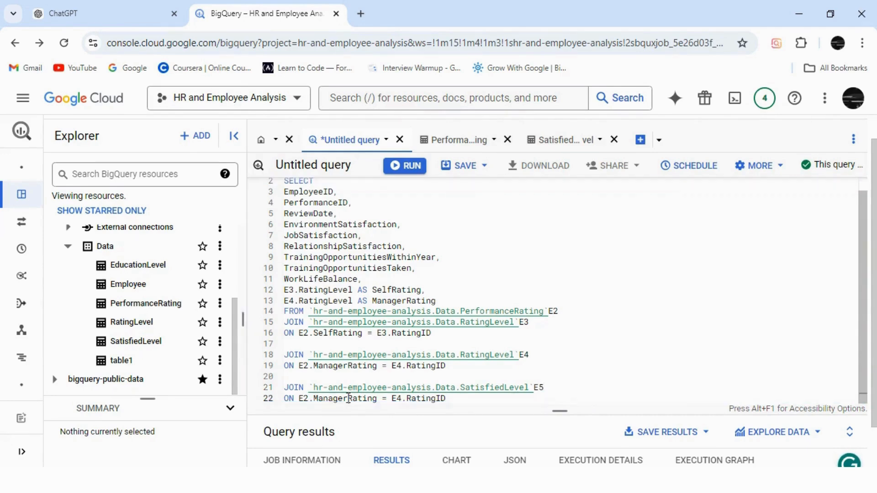
pyautogui.click(379, 398)
pyautogui.press('BackSpace')
pyautogui.press('BackSpace')
pyautogui.press('BackSpace')
pyautogui.press('BackSpace')
pyautogui.press('BackSpace')
pyautogui.press('BackSpace')
pyautogui.press('BackSpace')
pyautogui.press('BackSpace')
pyautogui.press('BackSpace')
pyautogui.press('BackSpace')
pyautogui.press('BackSpace')
pyautogui.press('BackSpace')
pyautogui.press('BackSpace')
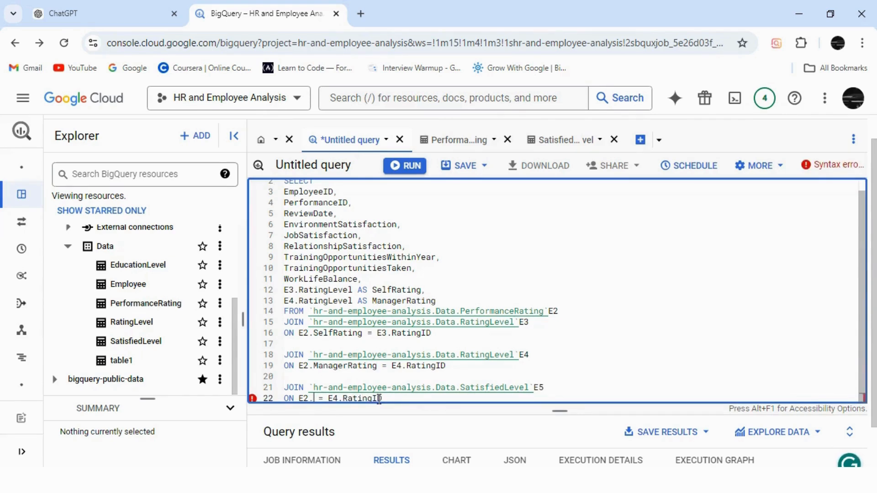
pyautogui.write('Env')
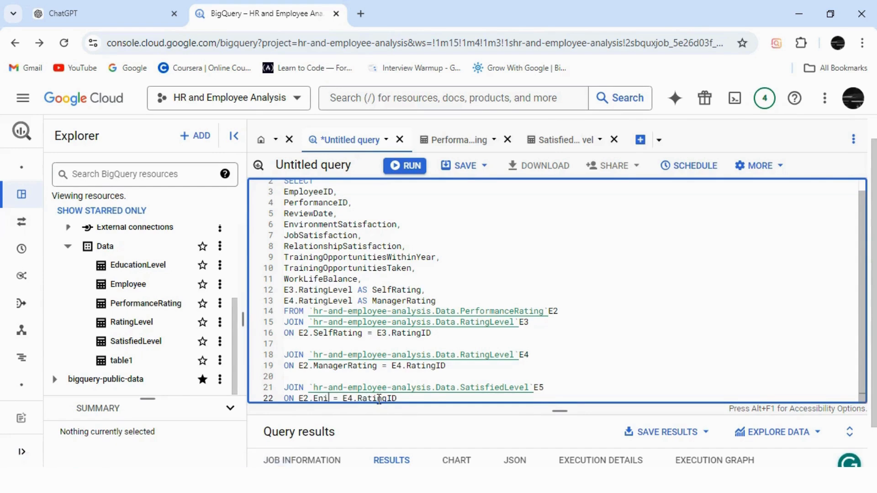
pyautogui.press('BackSpace')
pyautogui.press('BackSpace')
pyautogui.press('BackSpace')
pyautogui.moveTo(284, 227); pyautogui.dragTo(398, 227)
pyautogui.hotkey('ctrl', 'c')
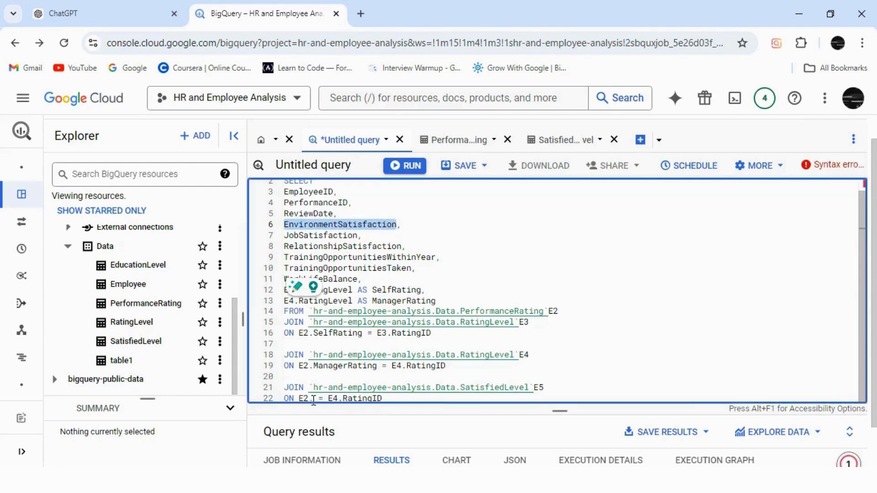
pyautogui.click(313, 400)
pyautogui.hotkey('ctrl', 'v')
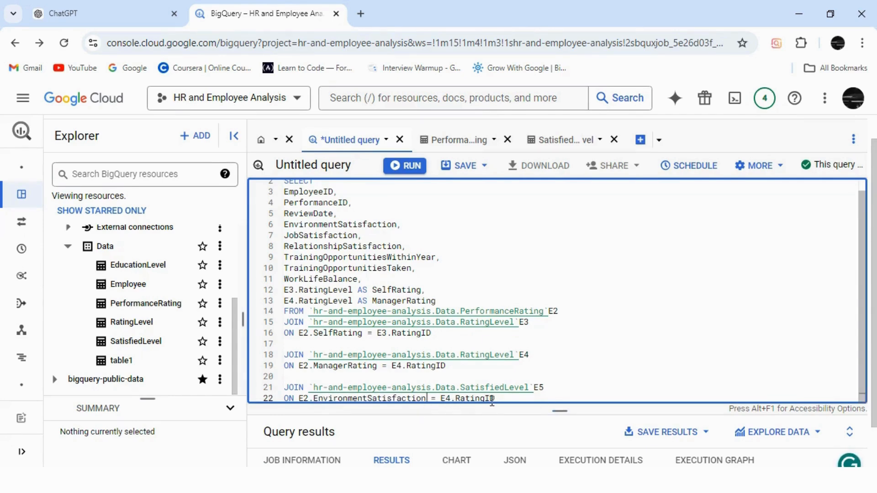
# Step: Check the SatisfiedLevel column names, replace RatingID with SatisfactionID in the last ON condition and end the query with a semicolon
pyautogui.click(569, 139)
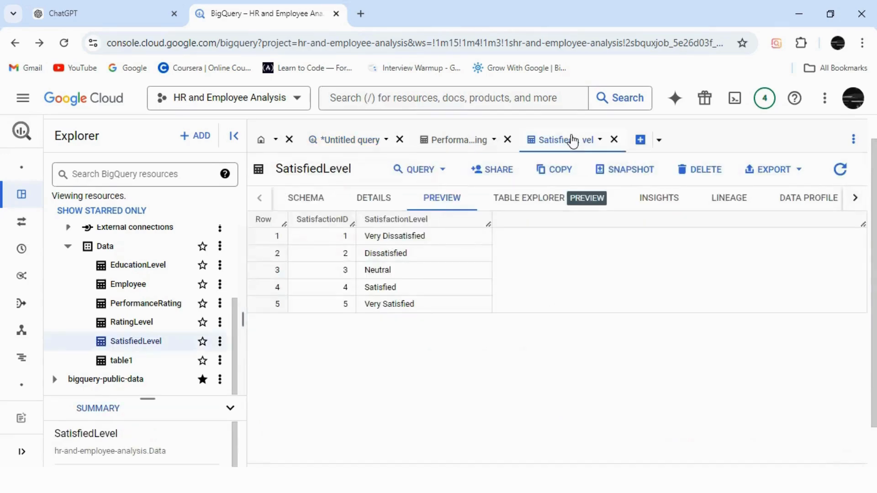
pyautogui.click(353, 140)
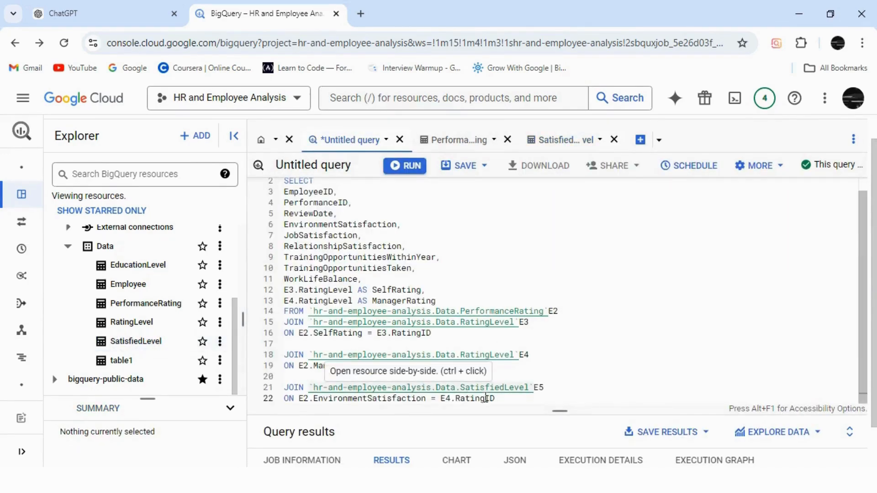
pyautogui.click(486, 398)
pyautogui.press('BackSpace')
pyautogui.press('BackSpace')
pyautogui.press('BackSpace')
pyautogui.press('BackSpace')
pyautogui.press('BackSpace')
pyautogui.press('BackSpace')
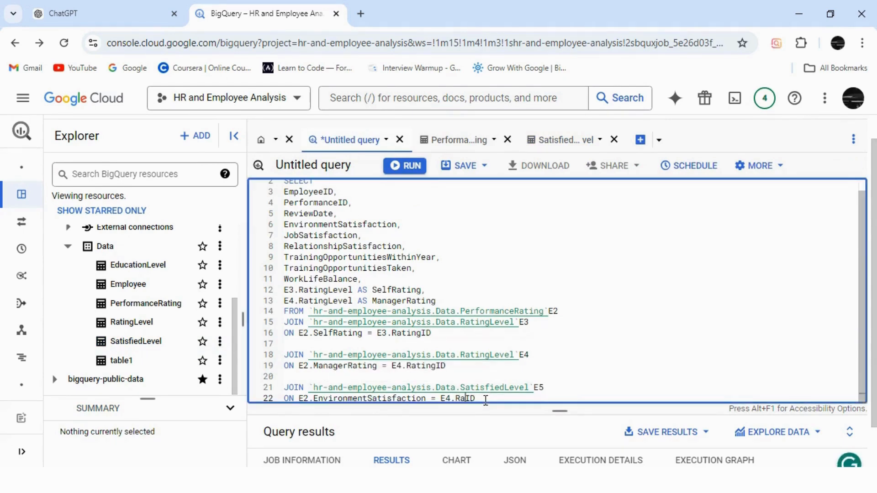
pyautogui.write('Satisf')
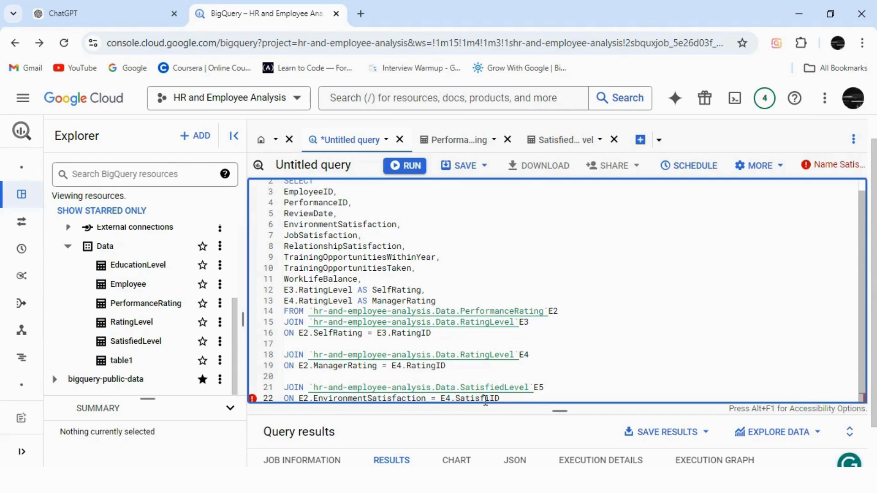
pyautogui.write('action')
pyautogui.click(533, 400)
pyautogui.write(';')
# Step: Copy the SatisfactionID field name from the SatisfiedLevel schema via a split-tab query, discard that query and return to the original one
pyautogui.click(566, 139)
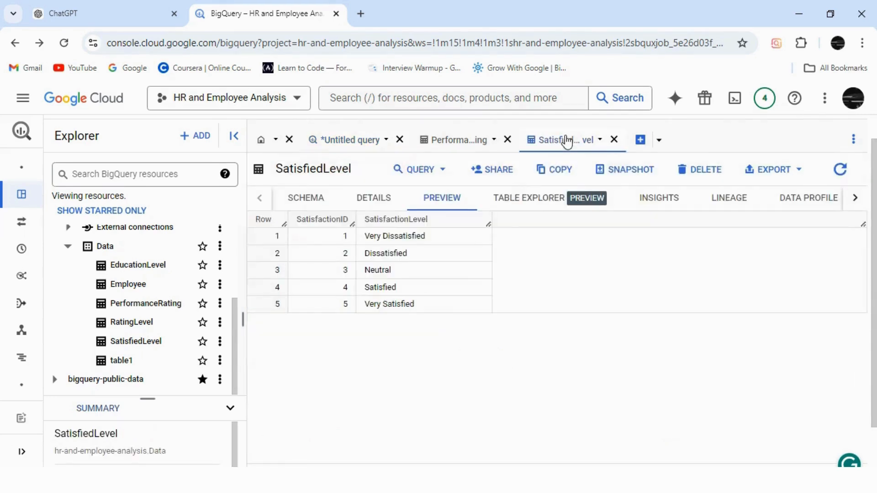
pyautogui.click(304, 201)
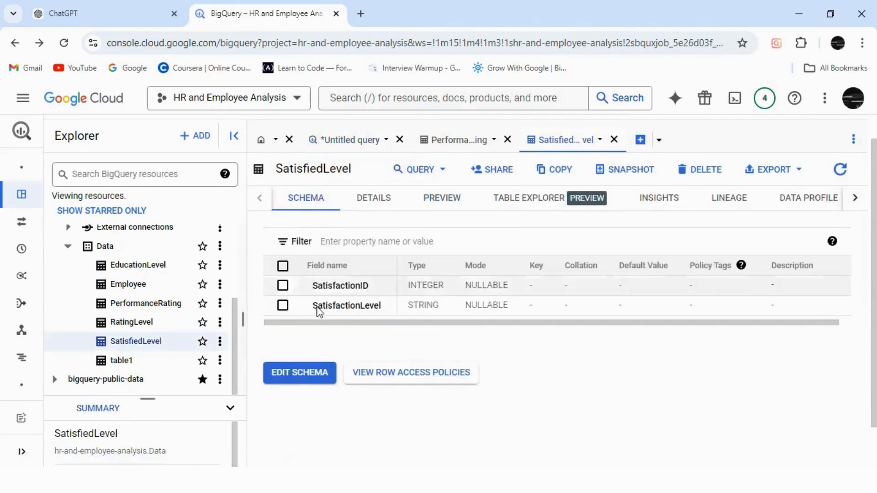
pyautogui.click(341, 287)
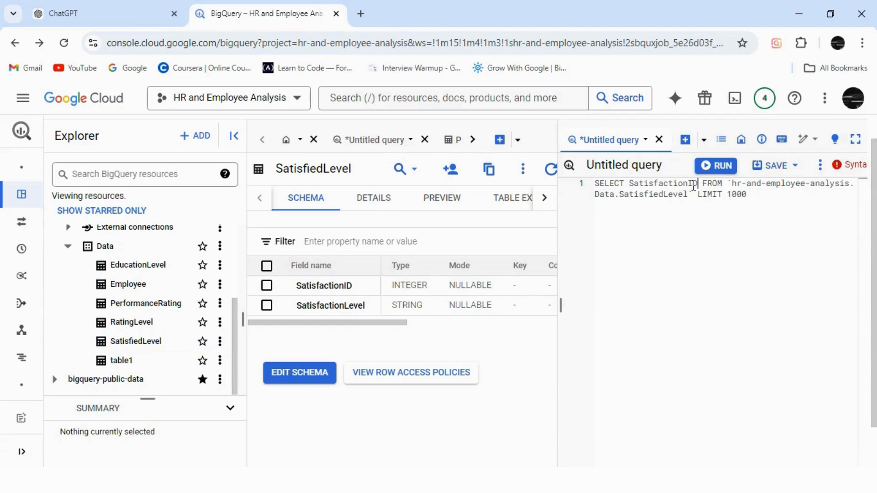
pyautogui.moveTo(697, 183); pyautogui.dragTo(630, 183)
pyautogui.hotkey('ctrl', 'c')
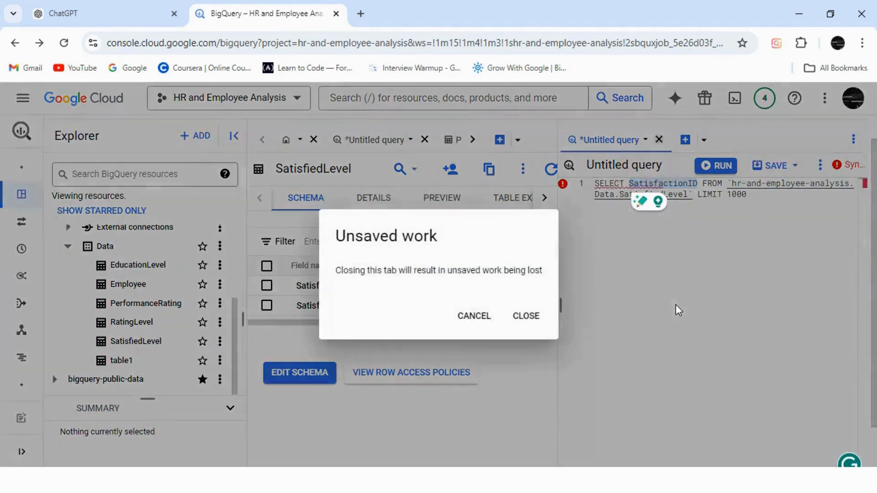
pyautogui.click(534, 317)
pyautogui.click(375, 142)
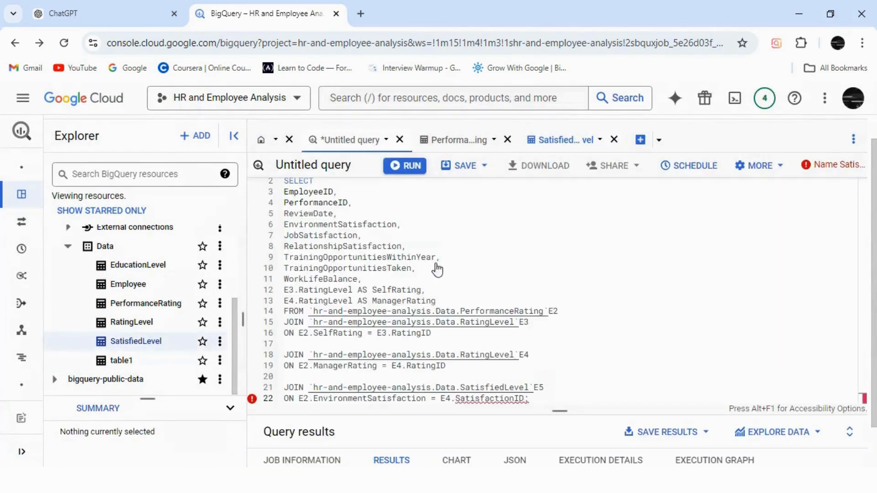
# Step: Replace the field name after E4 in the last ON condition with the copied SatisfactionID
pyautogui.click(524, 399)
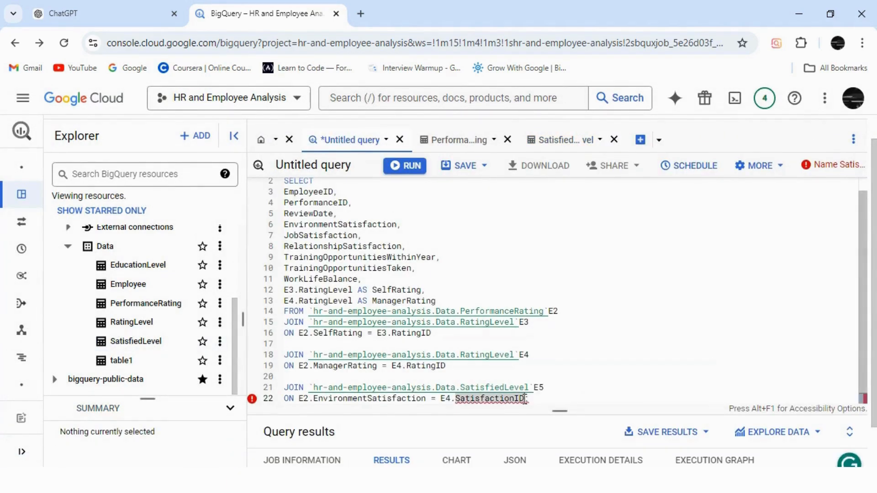
pyautogui.press('BackSpace')
pyautogui.press('BackSpace')
pyautogui.press('BackSpace')
pyautogui.press('BackSpace')
pyautogui.press('BackSpace')
pyautogui.press('BackSpace')
pyautogui.press('BackSpace')
pyautogui.press('BackSpace')
pyautogui.press('BackSpace')
pyautogui.press('BackSpace')
pyautogui.press('BackSpace')
pyautogui.press('BackSpace')
pyautogui.press('BackSpace')
pyautogui.press('BackSpace')
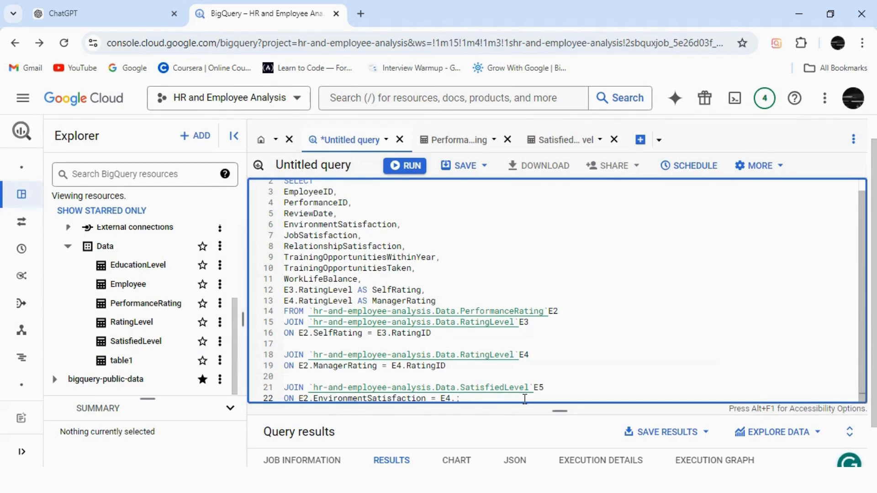
pyautogui.hotkey('ctrl', 'v')
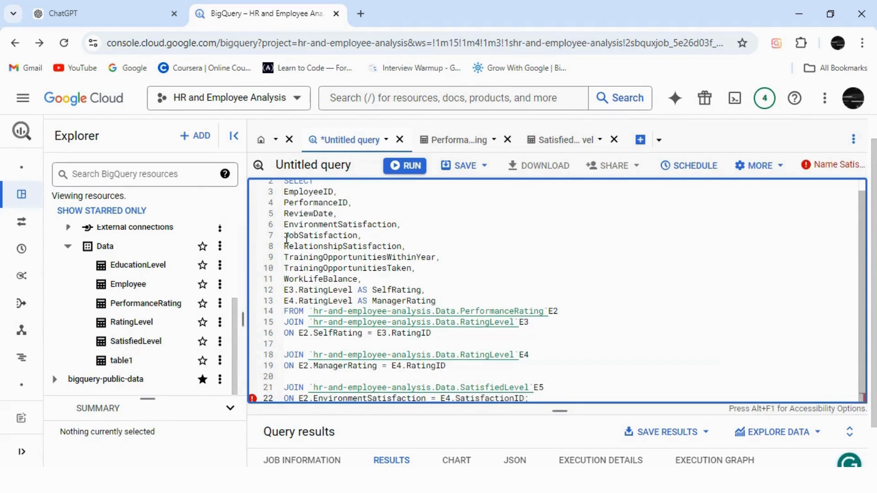
# Step: Change the JobSatisfaction line in the SELECT list to E5.SatisfactionID AS JobSatisfaction and check the query's validation message
pyautogui.doubleClick(287, 237)
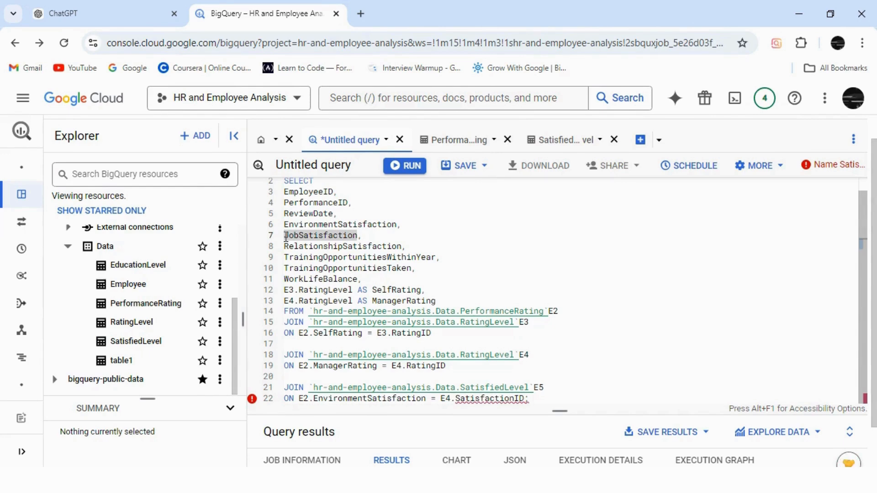
pyautogui.hotkey('ctrl', 'c')
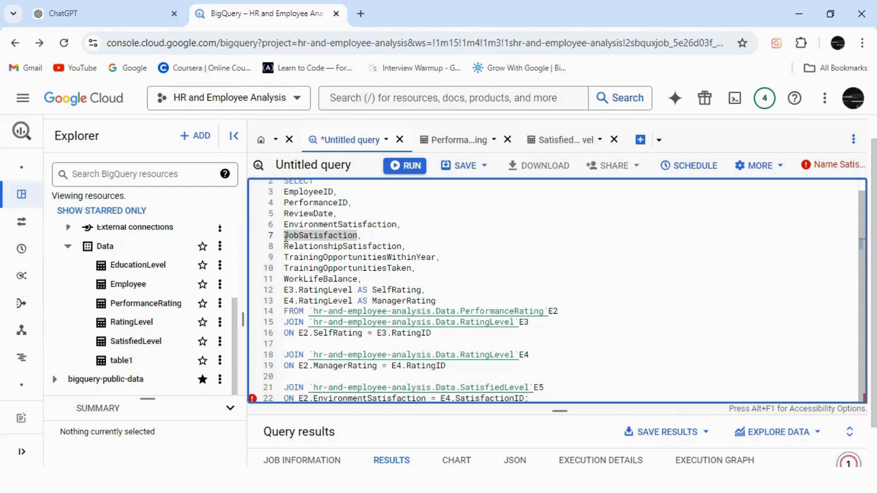
pyautogui.click(287, 237)
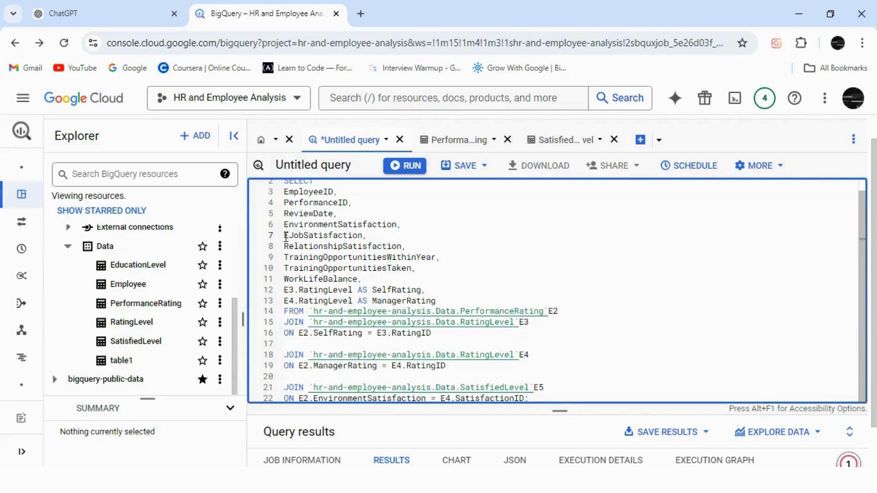
pyautogui.write('E5.')
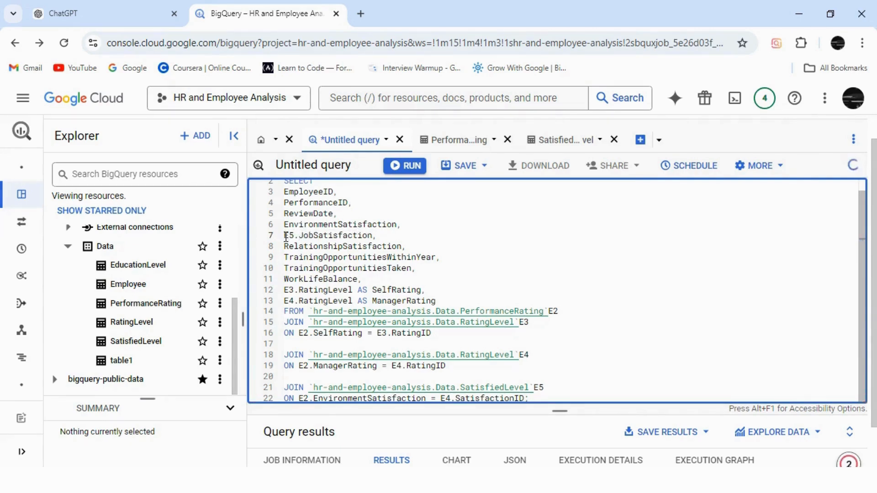
pyautogui.write('SatisfactionID AS')
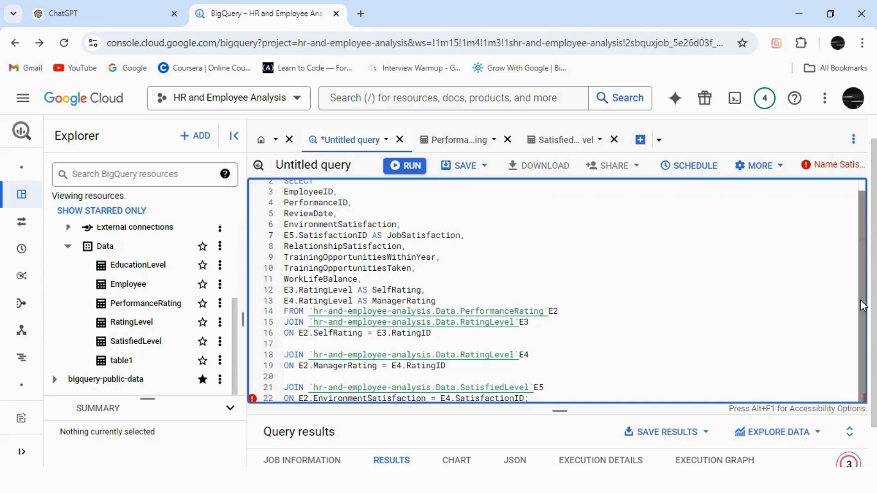
pyautogui.click(807, 168)
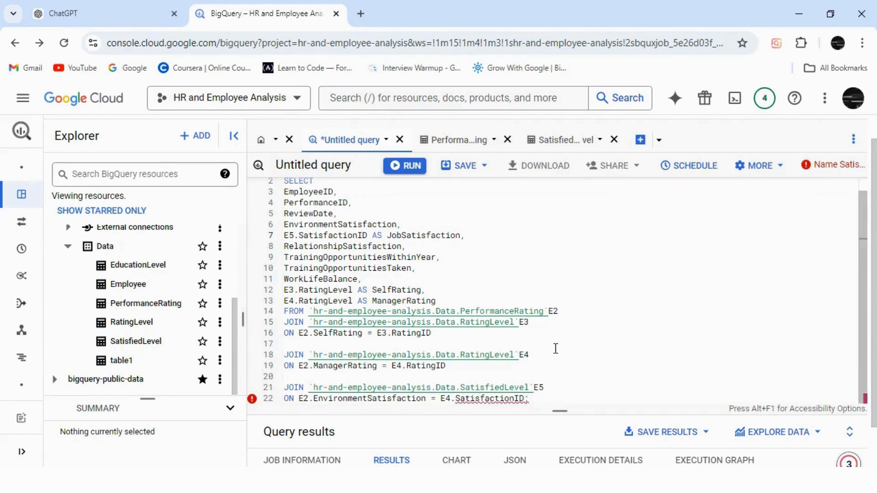
# Step: Change the alias before SatisfactionID in the last ON condition to E5 and run the query
pyautogui.click(453, 400)
pyautogui.press('BackSpace')
pyautogui.write('5')
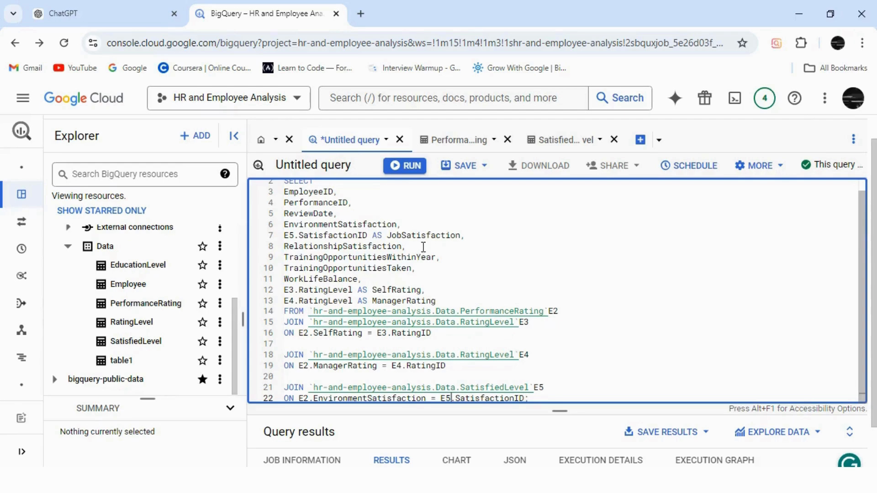
pyautogui.click(408, 166)
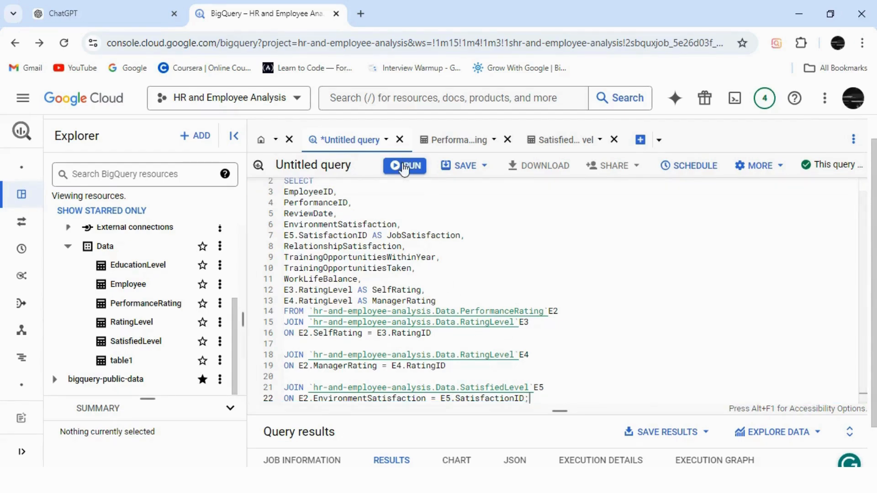
# Step: Enlarge the results area, compare the satisfaction columns in the query output, and give the space back to the editor
pyautogui.moveTo(557, 413); pyautogui.dragTo(555, 252)
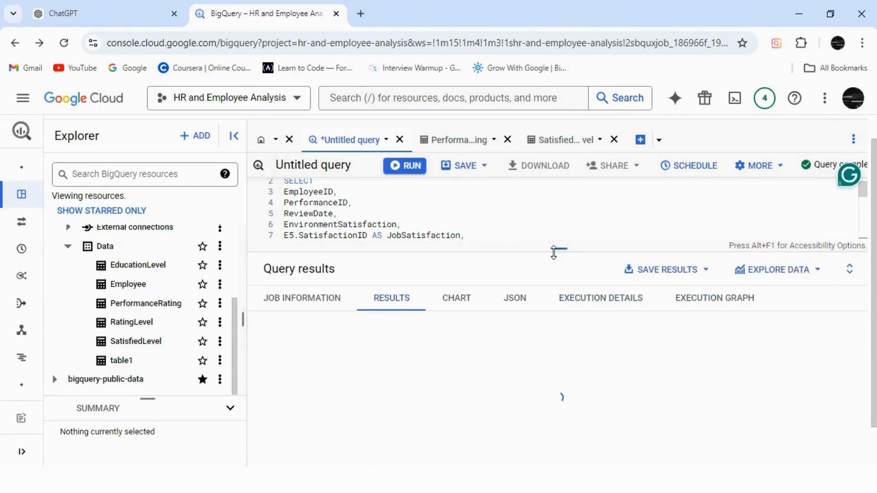
pyautogui.moveTo(559, 457)
pyautogui.mouseDown()
pyautogui.moveTo(601, 455)
pyautogui.moveTo(562, 462)
pyautogui.mouseUp()
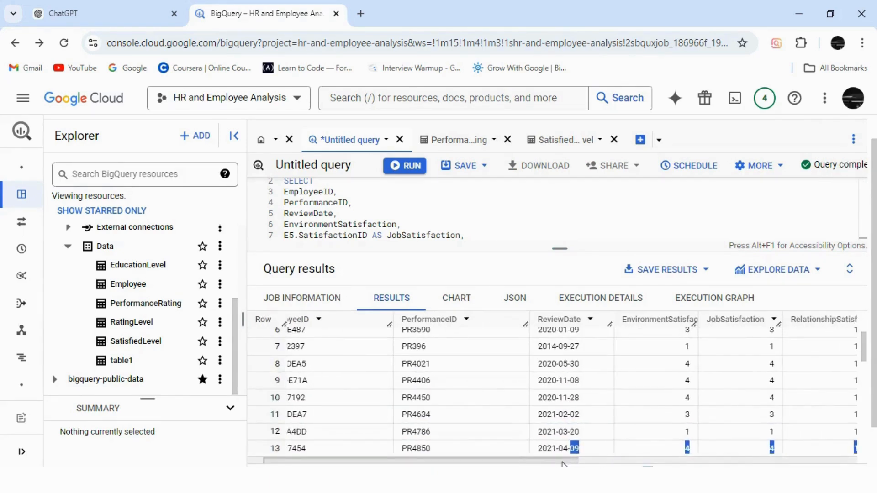
pyautogui.moveTo(562, 463); pyautogui.dragTo(623, 462)
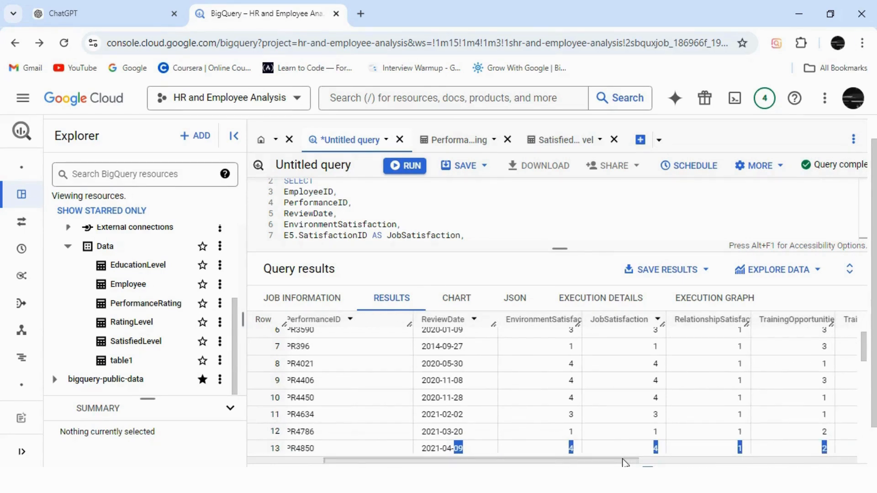
pyautogui.moveTo(623, 463); pyautogui.dragTo(484, 446)
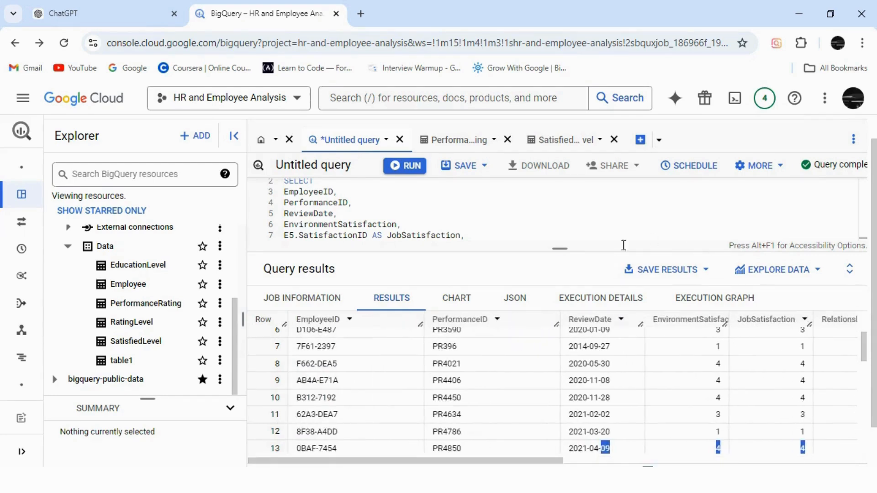
pyautogui.moveTo(563, 250); pyautogui.dragTo(559, 411)
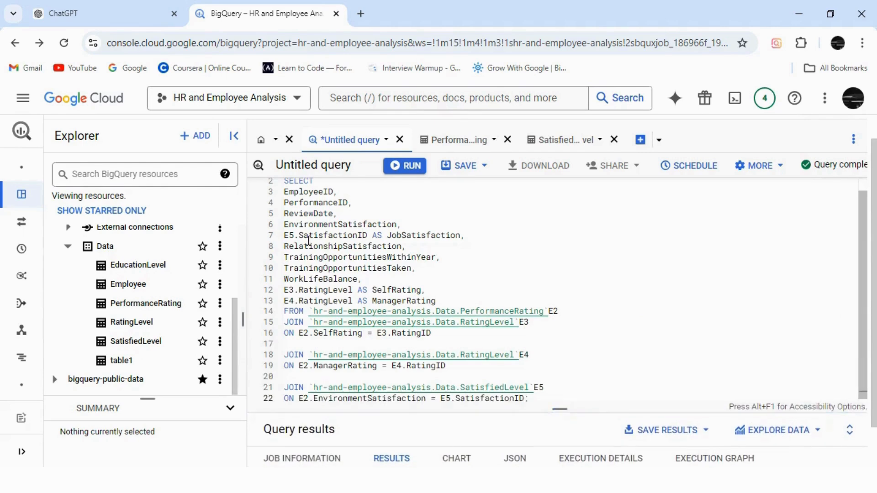
# Step: Check the SatisfiedLevel schema and PerformanceRating preview, and replace SatisfactionID with SatisfactionLevel in the JobSatisfaction line of the SELECT list
pyautogui.click(575, 135)
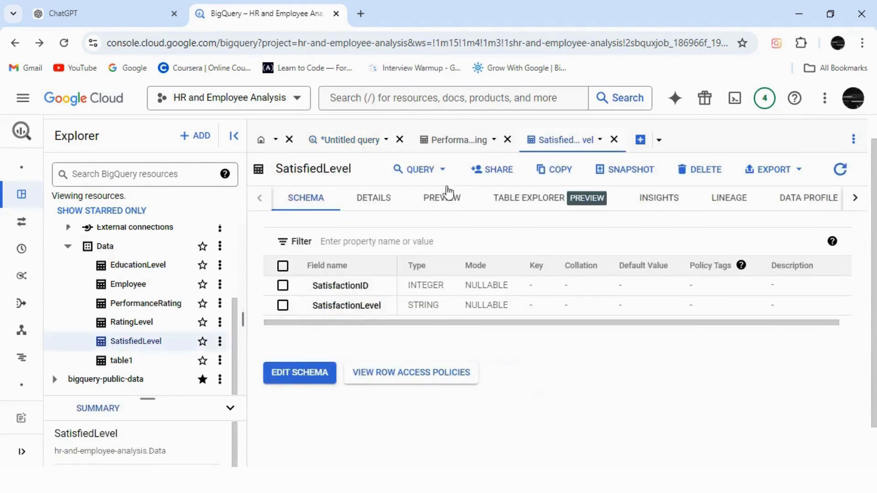
pyautogui.click(465, 142)
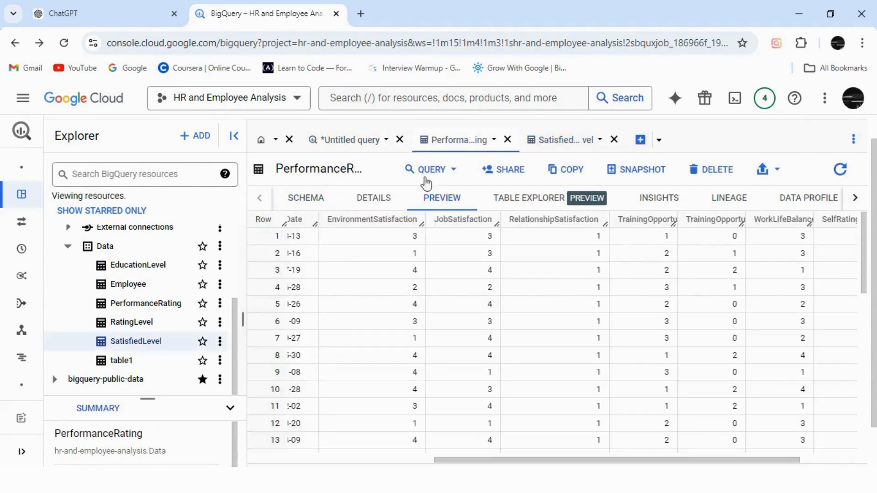
pyautogui.click(364, 141)
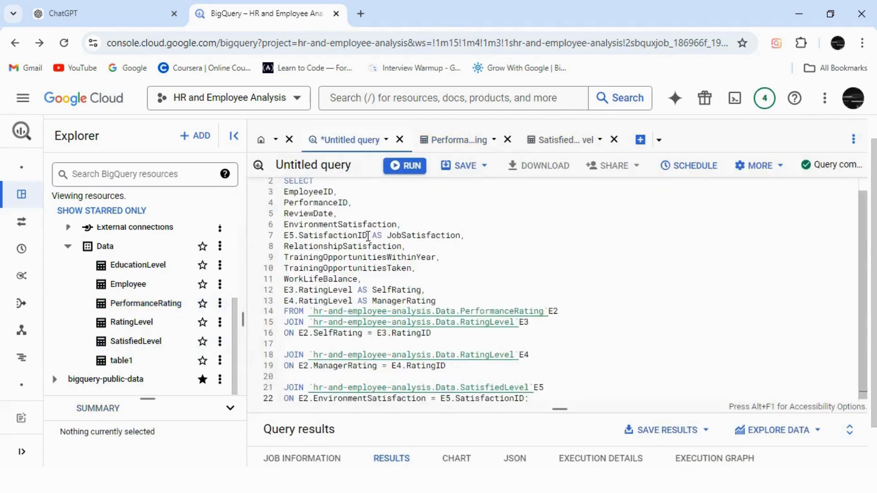
pyautogui.click(368, 237)
pyautogui.press('BackSpace')
pyautogui.press('BackSpace')
pyautogui.write('L')
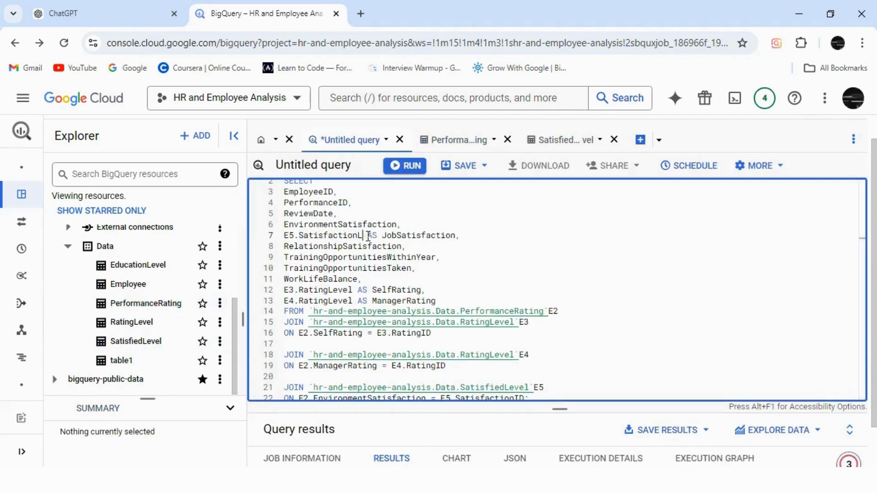
pyautogui.write('evel')
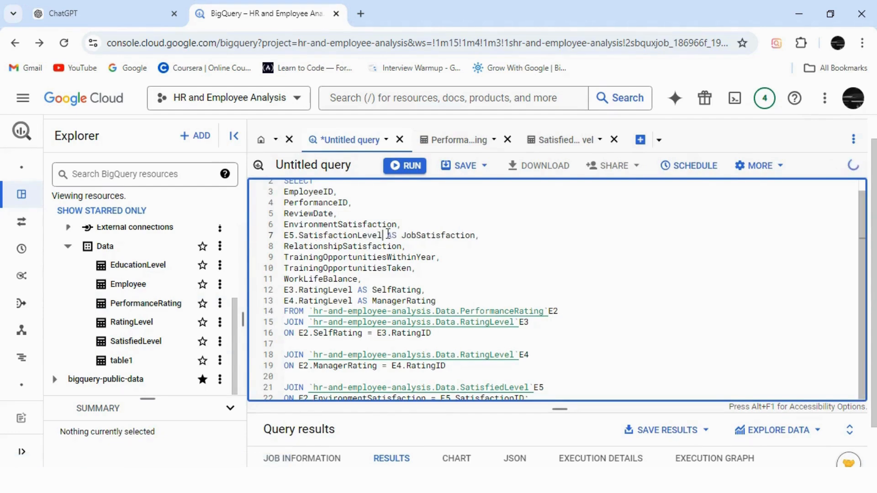
# Step: Move the E5.SatisfactionLevel AS prefix from the JobSatisfaction line to the EnvironmentSatisfaction line of the SELECT list
pyautogui.moveTo(401, 235); pyautogui.dragTo(286, 236)
pyautogui.hotkey('ctrl', 'c')
pyautogui.press('BackSpace')
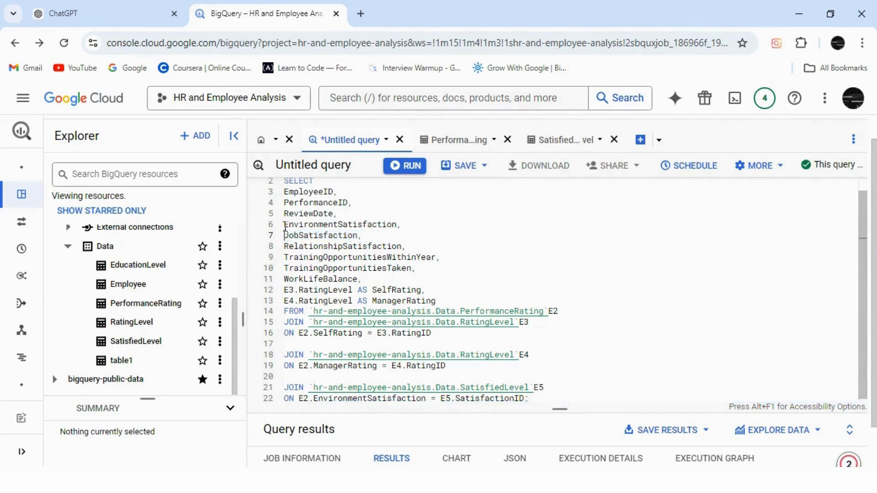
pyautogui.click(285, 223)
pyautogui.hotkey('ctrl', 'v')
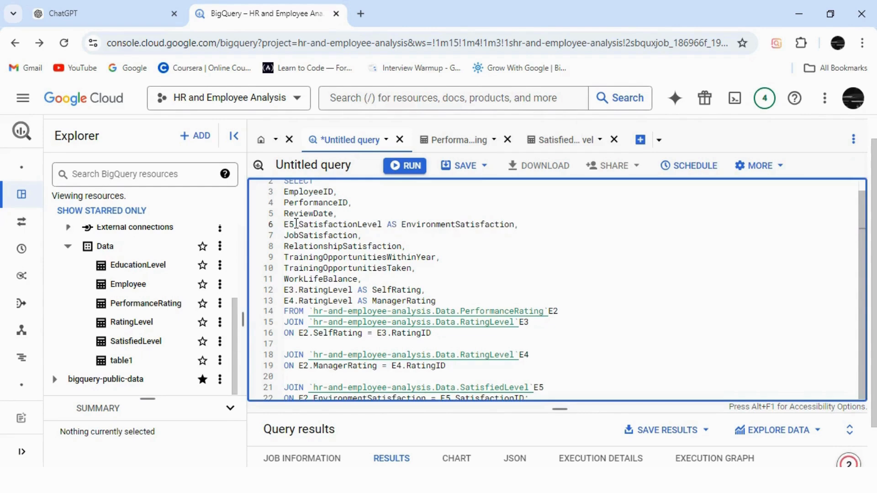
# Step: Run the query and inspect the EnvironmentSatisfaction and JobSatisfaction columns in an enlarged results area
pyautogui.click(413, 176)
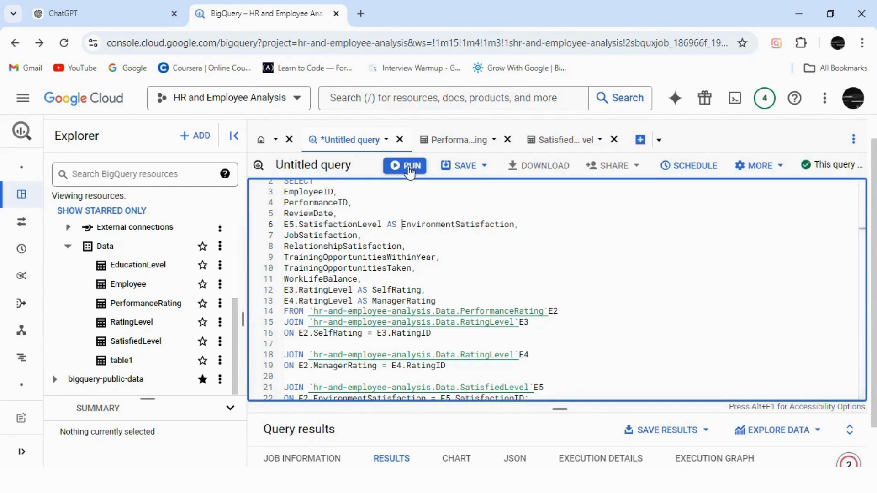
pyautogui.moveTo(556, 409); pyautogui.dragTo(556, 272)
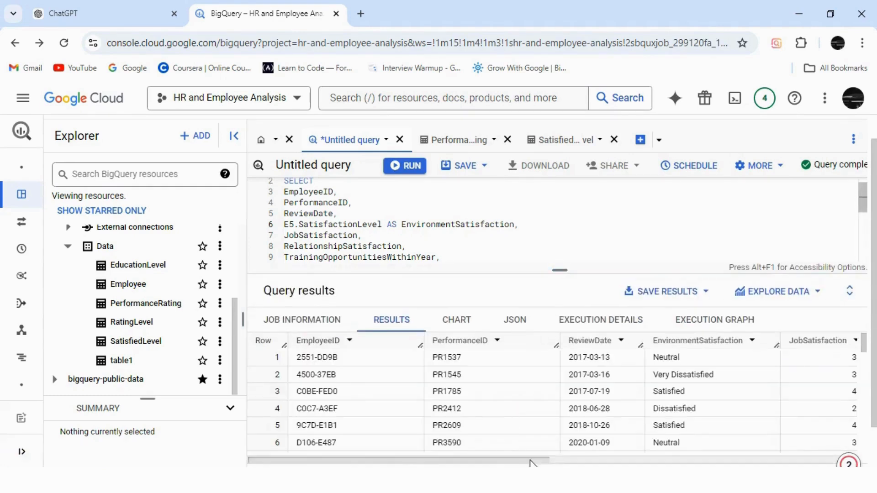
pyautogui.moveTo(499, 461); pyautogui.dragTo(613, 462)
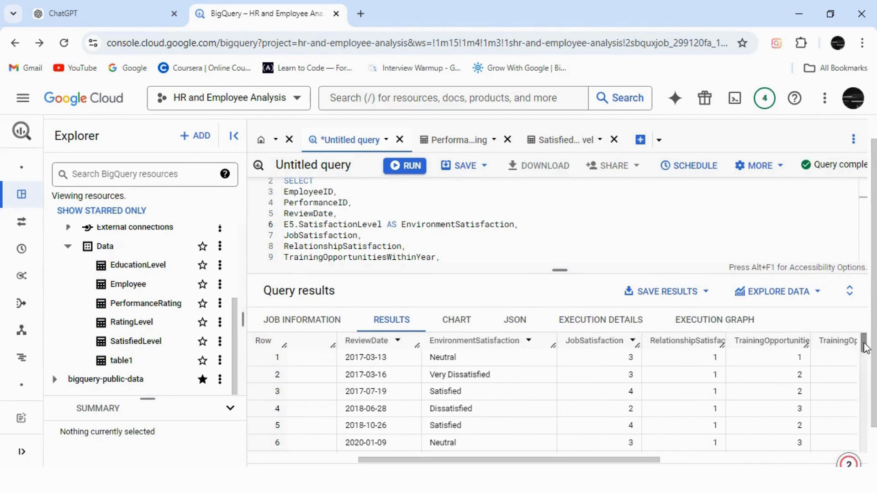
pyautogui.moveTo(864, 343); pyautogui.dragTo(871, 305)
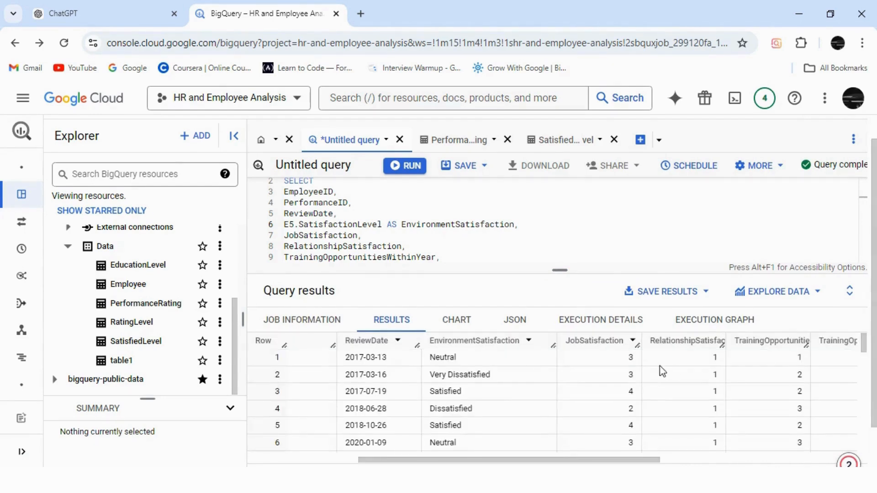
# Step: Enlarge the query editor, dismiss the Gemini notice and expand the query workspace to full screen
pyautogui.moveTo(560, 273); pyautogui.dragTo(575, 436)
pyautogui.scroll(-1, 612, 351)
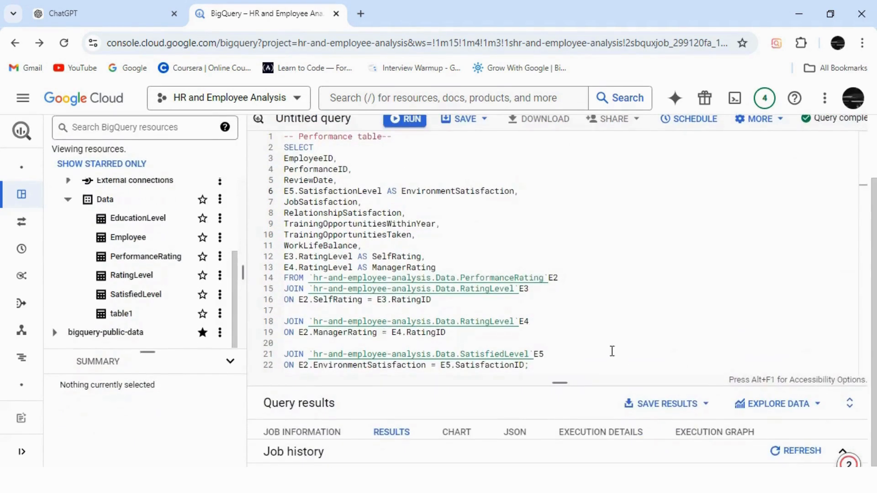
pyautogui.scroll(1, 849, 192)
pyautogui.click(853, 168)
pyautogui.moveTo(813, 298)
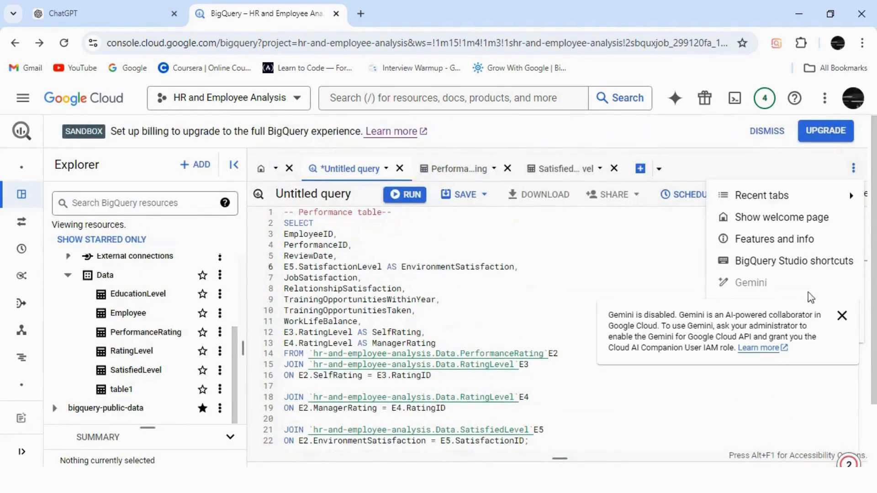
pyautogui.click(841, 317)
pyautogui.click(782, 328)
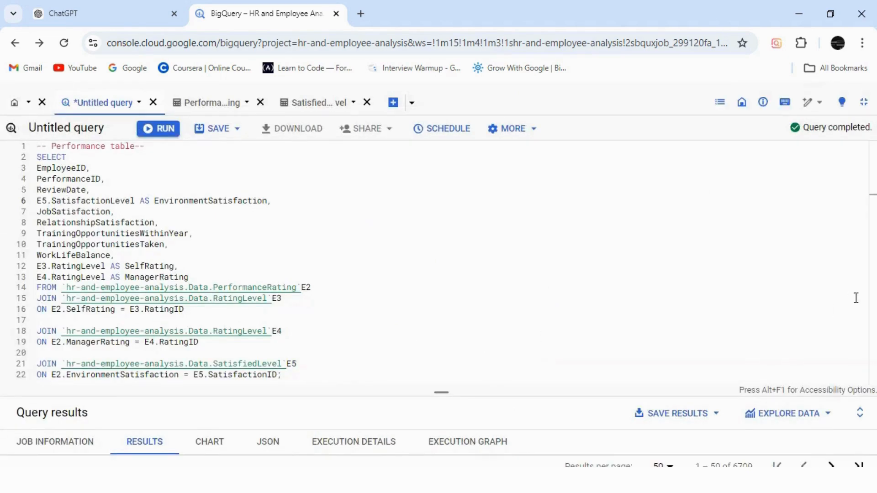
# Step: Remove the closing semicolon and duplicate the SatisfiedLevel JOIN with its ON condition below, separated by a blank line
pyautogui.click(284, 376)
pyautogui.press('BackSpace')
pyautogui.moveTo(284, 376); pyautogui.dragTo(36, 364)
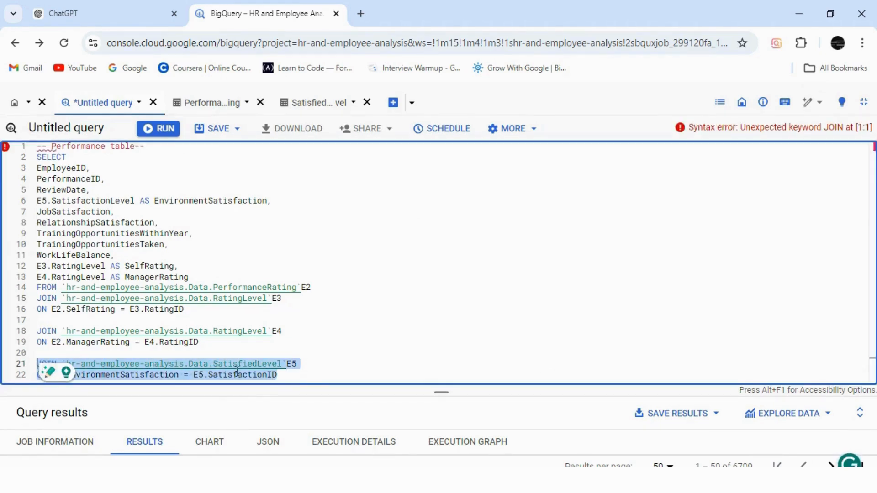
pyautogui.click(283, 377)
pyautogui.press('Return')
pyautogui.press('Return')
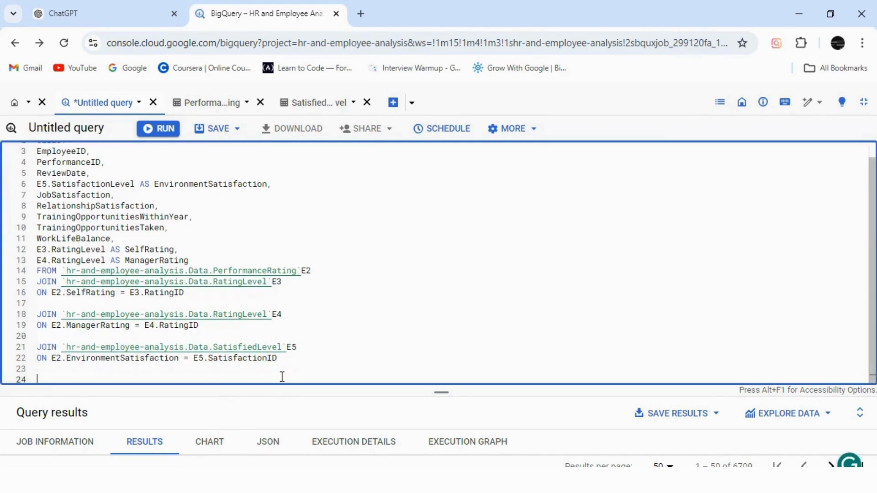
pyautogui.write('JOIN `hr-and-employee-analysis.Data.SatisfiedLevel`E5 ON E2.EnvironmentSatisfaction = E5.SatisfactionID')
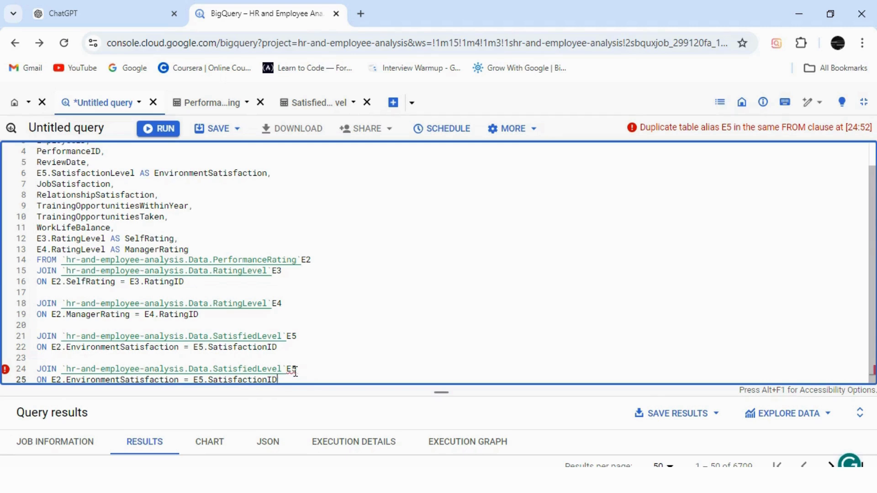
# Step: Set the table alias of the copied SatisfiedLevel JOIN to E6, keeping E2 in its ON condition
pyautogui.press('BackSpace')
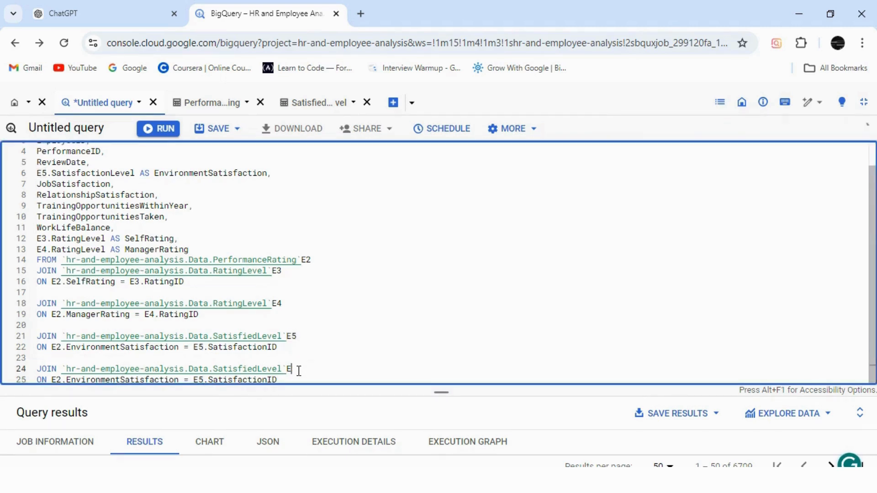
pyautogui.write('6')
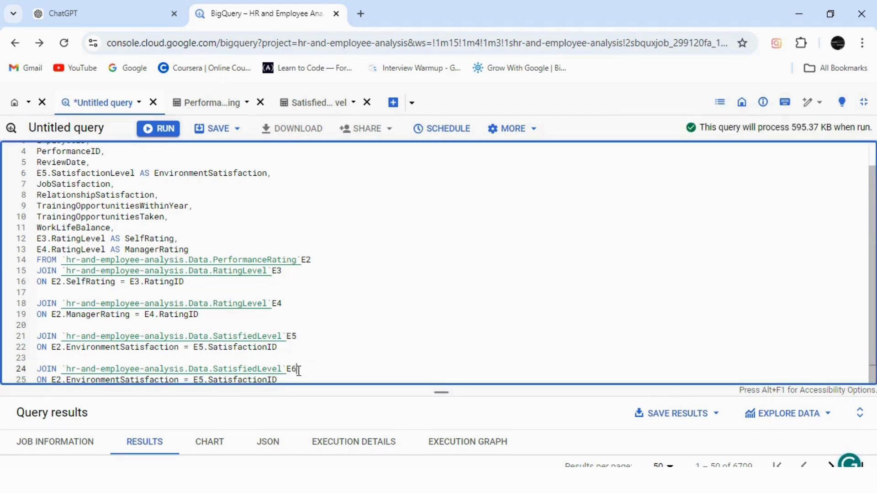
pyautogui.click(60, 379)
pyautogui.press('BackSpace')
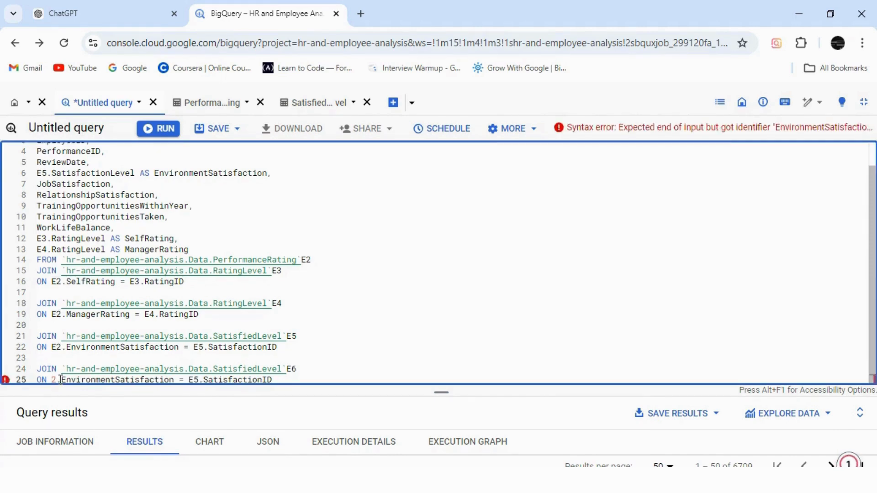
pyautogui.write('E')
# Step: Change the copied join's ON condition to E2.JobSatisfaction = E6.SatisfactionID
pyautogui.click(119, 380)
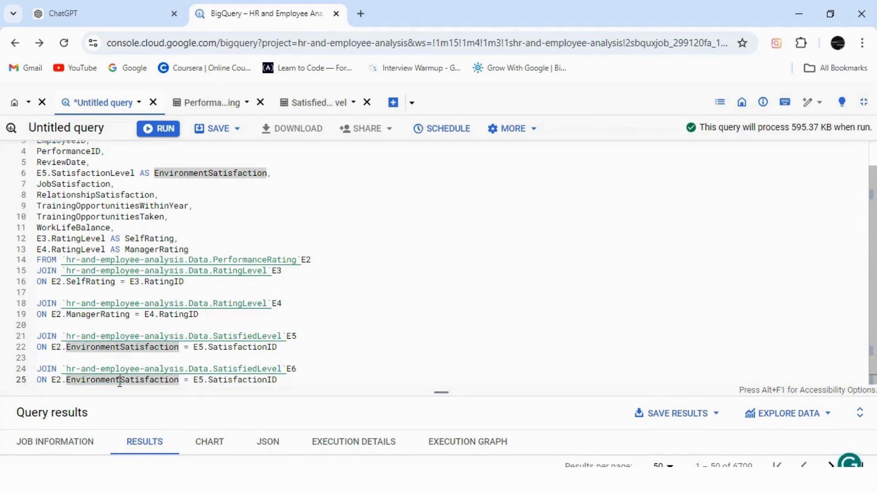
pyautogui.press('BackSpace')
pyautogui.press('BackSpace')
pyautogui.press('BackSpace')
pyautogui.press('BackSpace')
pyautogui.press('BackSpace')
pyautogui.press('BackSpace')
pyautogui.press('BackSpace')
pyautogui.press('BackSpace')
pyautogui.press('BackSpace')
pyautogui.press('BackSpace')
pyautogui.press('BackSpace')
pyautogui.write('Job')
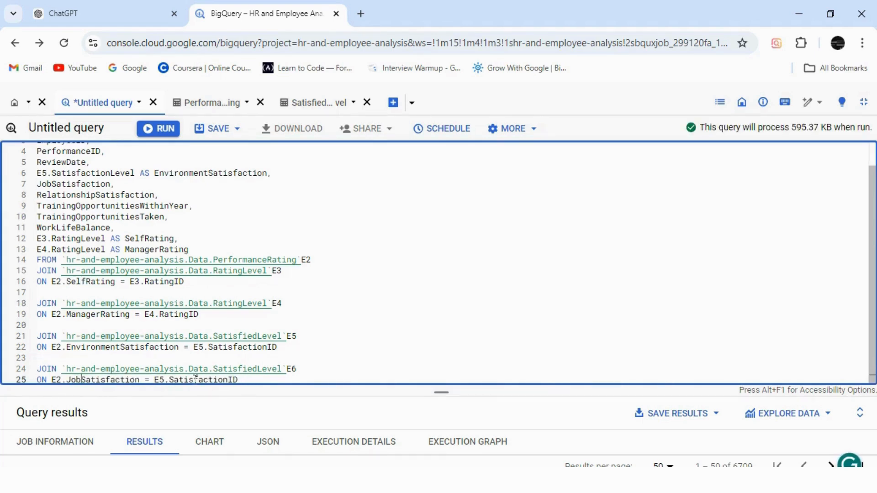
pyautogui.click(166, 381)
pyautogui.press('BackSpace')
pyautogui.write('6')
pyautogui.moveTo(135, 172); pyautogui.dragTo(36, 173)
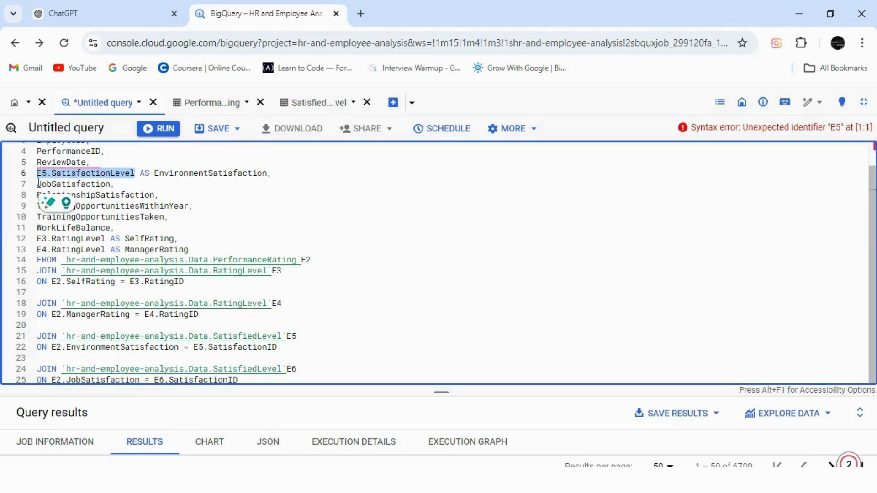
pyautogui.click(38, 183)
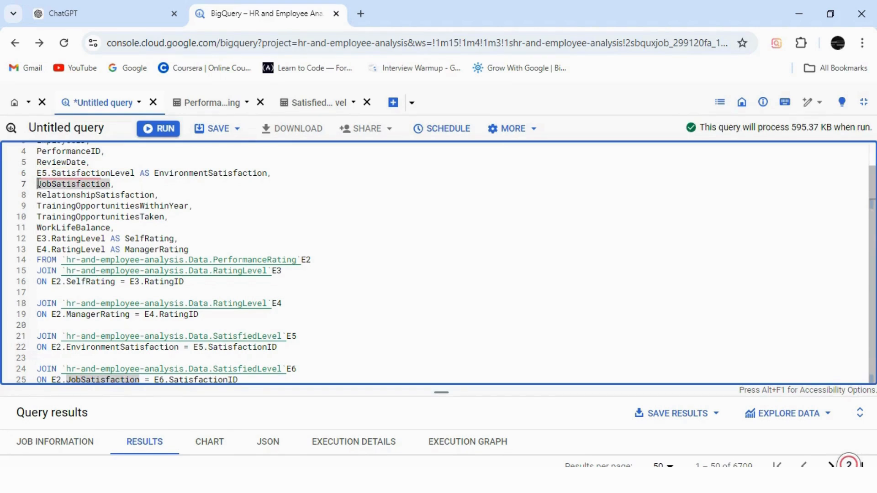
pyautogui.write('JobSatisfaction,')
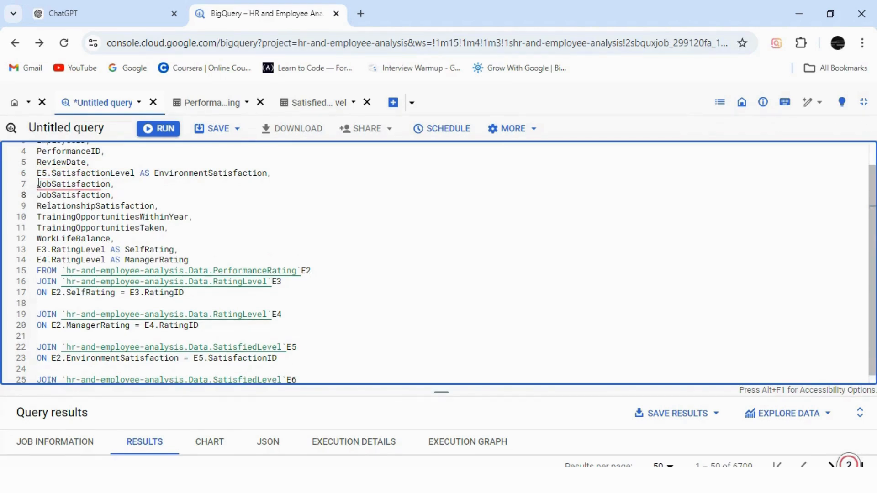
pyautogui.hotkey('ctrl', 'z')
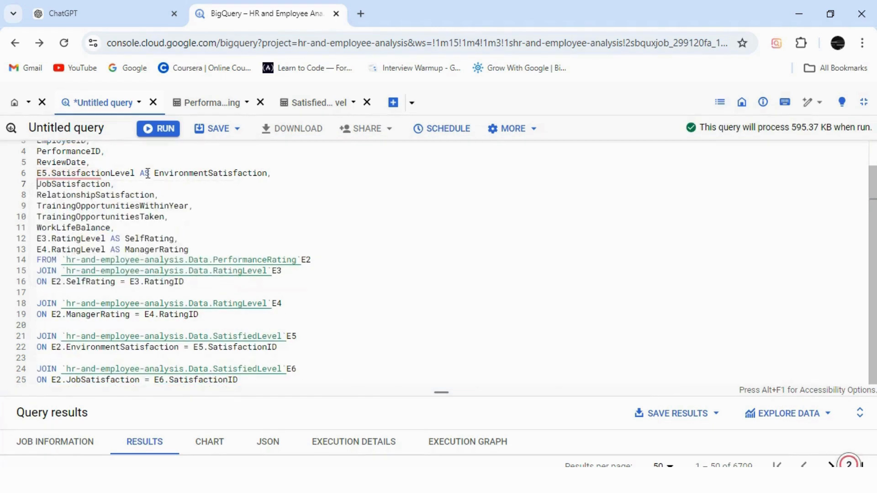
# Step: Change the JobSatisfaction column in the SELECT list to E6.SatisfactionLevel AS JobSatisfaction
pyautogui.moveTo(149, 174); pyautogui.dragTo(39, 173)
pyautogui.hotkey('ctrl', 'c')
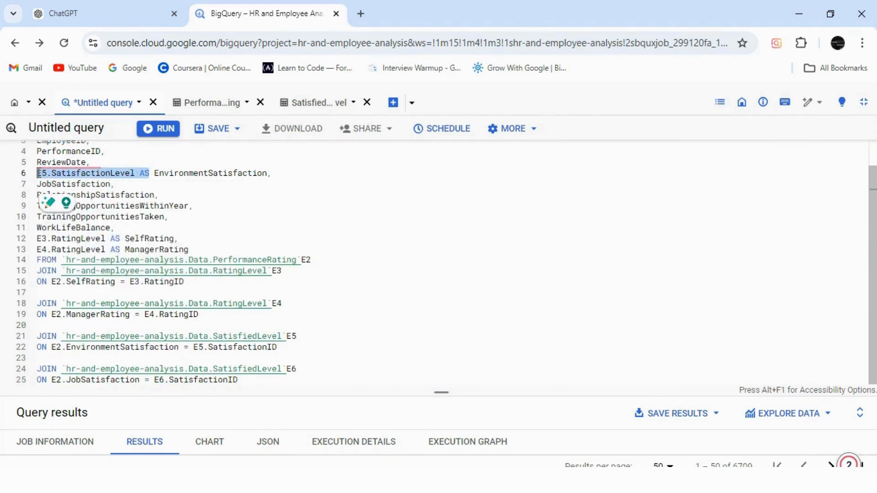
pyautogui.click(39, 184)
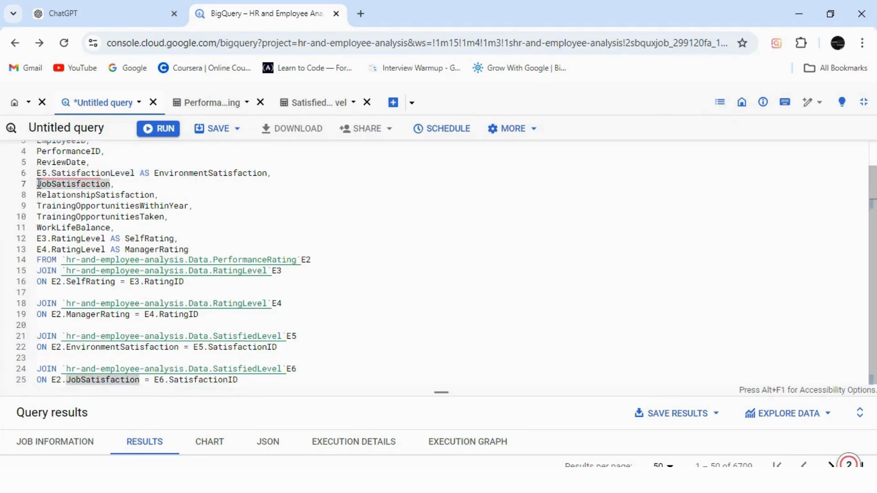
pyautogui.hotkey('ctrl', 'v')
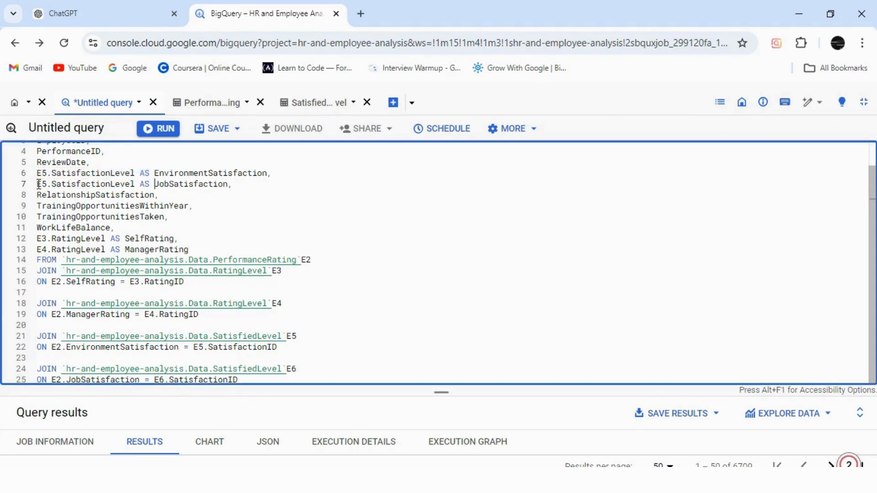
pyautogui.click(46, 184)
pyautogui.press('BackSpace')
pyautogui.write('6')
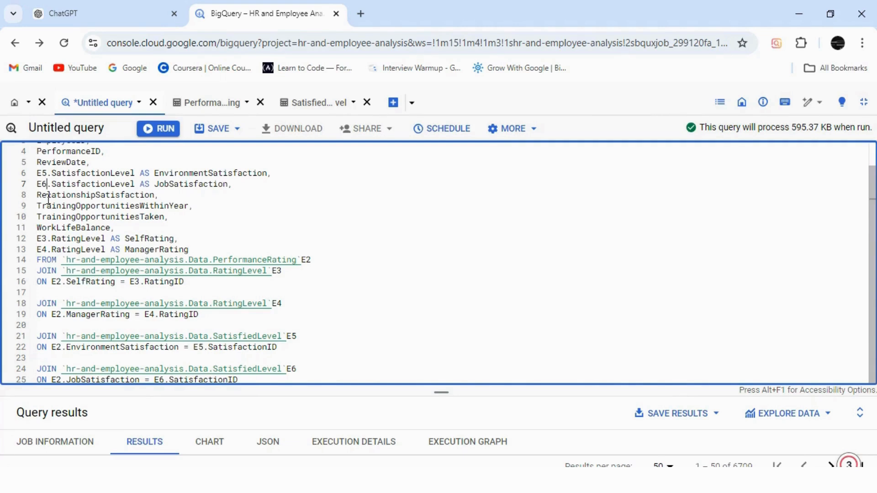
# Step: Duplicate the E6 SatisfiedLevel JOIN with its ON condition at the end of the query, separated by a blank line
pyautogui.moveTo(239, 380); pyautogui.dragTo(38, 369)
pyautogui.hotkey('ctrl', 'c')
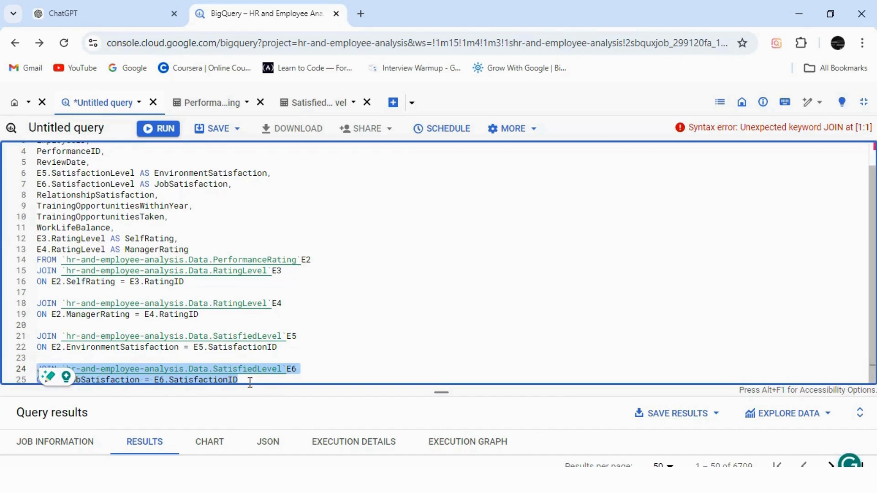
pyautogui.click(249, 381)
pyautogui.press('Return')
pyautogui.press('Return')
pyautogui.hotkey('ctrl', 'v')
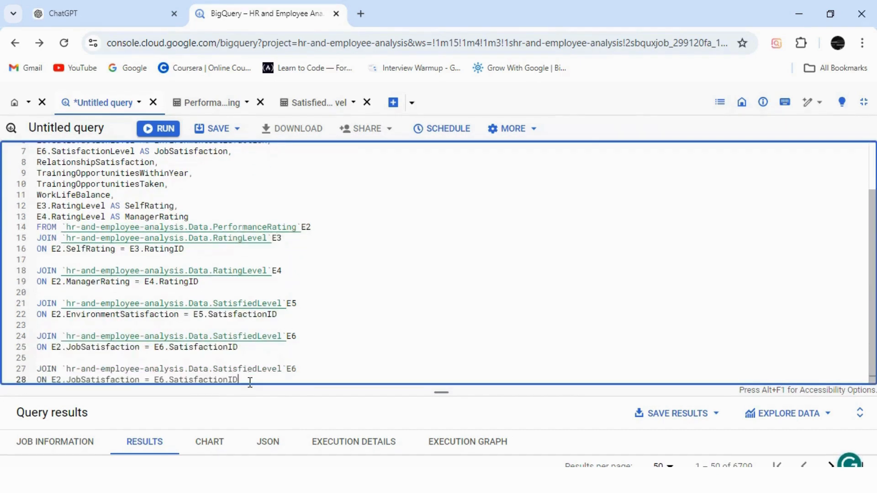
# Step: Set the alias of the last SatisfiedLevel JOIN to E7, both after the table name and before SatisfactionID
pyautogui.click(300, 371)
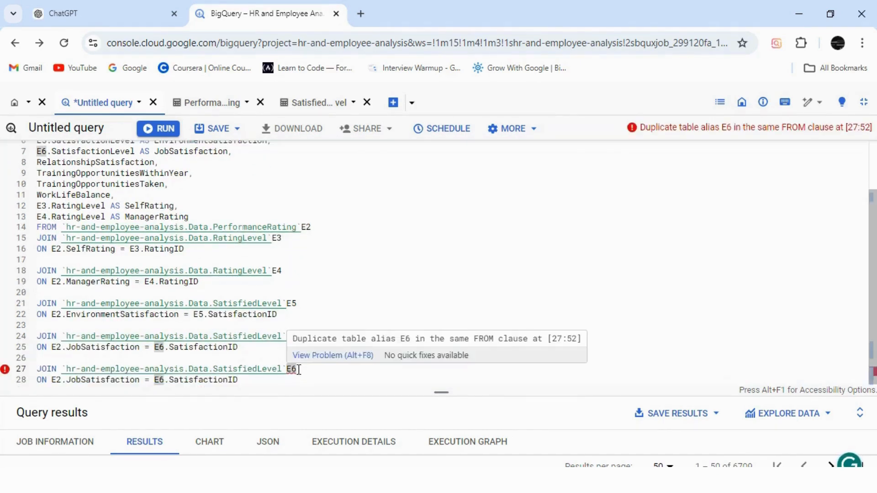
pyautogui.press('BackSpace')
pyautogui.write('7')
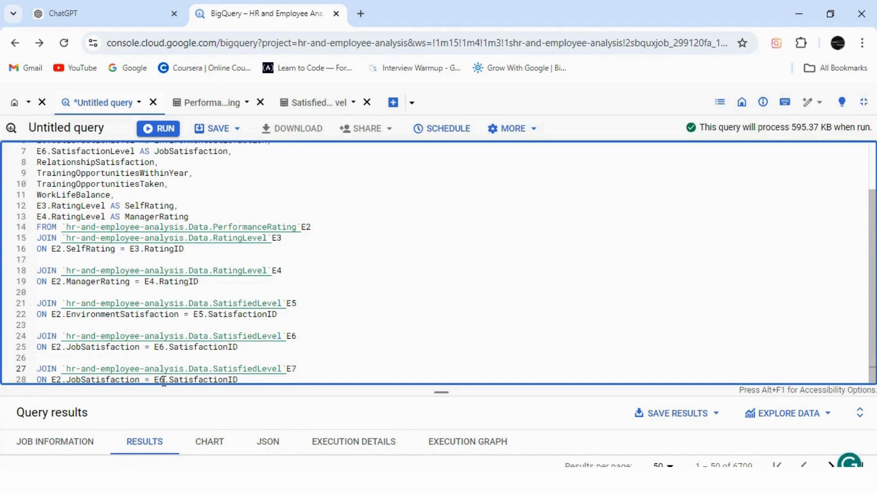
pyautogui.click(163, 380)
pyautogui.press('BackSpace')
pyautogui.write('7')
# Step: Change the E2 column in the last join's ON condition to RelationshipSatisfaction
pyautogui.click(81, 380)
pyautogui.press('BackSpace')
pyautogui.press('BackSpace')
pyautogui.press('BackSpace')
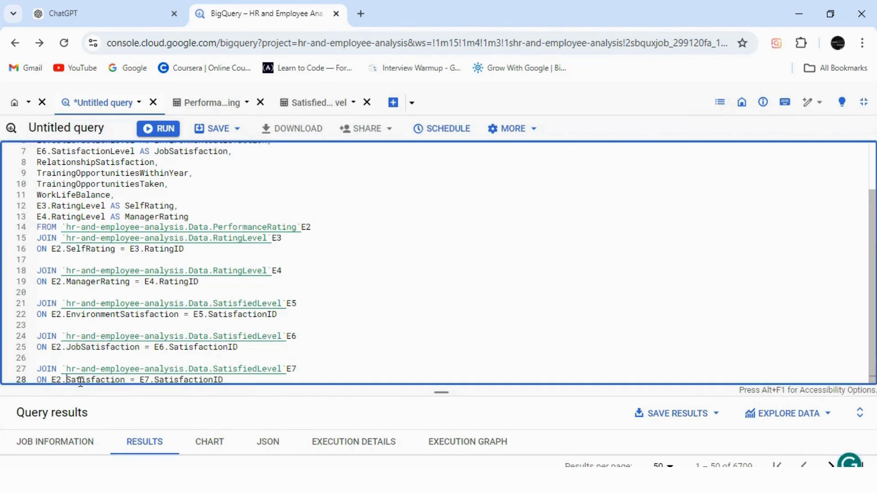
pyautogui.write('Relations')
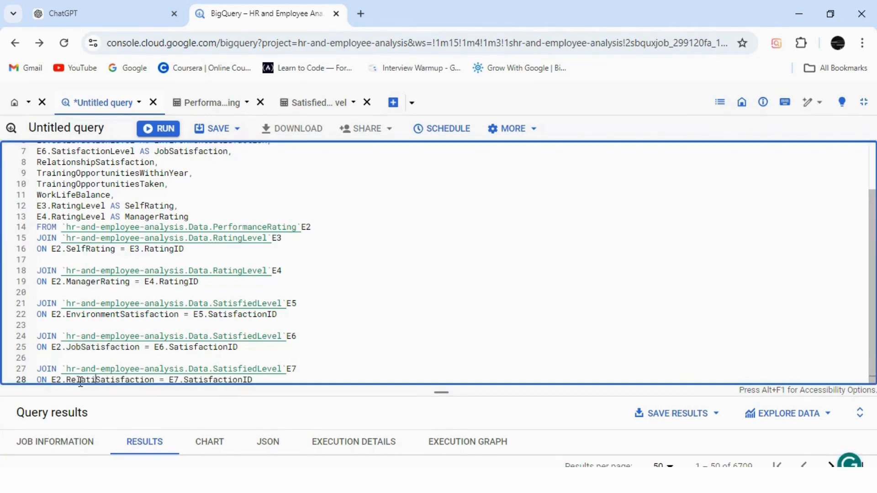
pyautogui.write('hip')
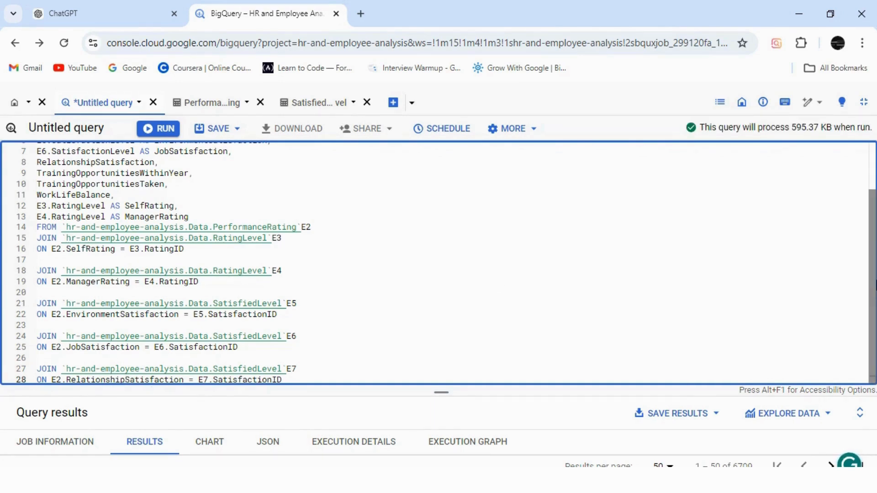
# Step: Change the RelationshipSatisfaction column in the SELECT list to E7.SatisfactionLevel AS RelationshipSatisfaction
pyautogui.scroll(2, 81, 187)
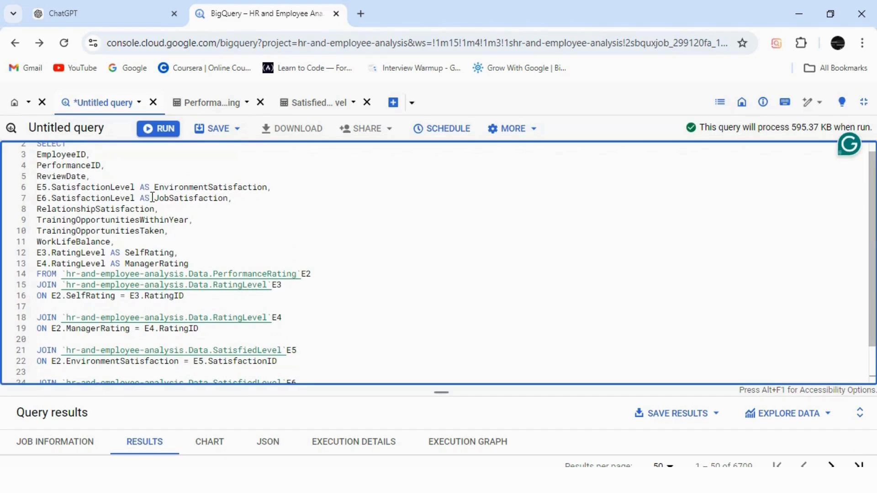
pyautogui.moveTo(152, 197); pyautogui.dragTo(37, 198)
pyautogui.hotkey('ctrl', 'c')
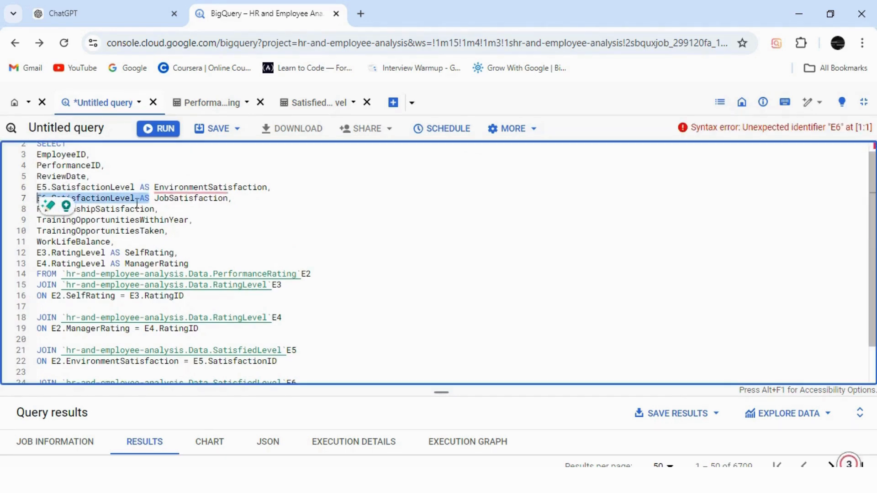
pyautogui.click(37, 212)
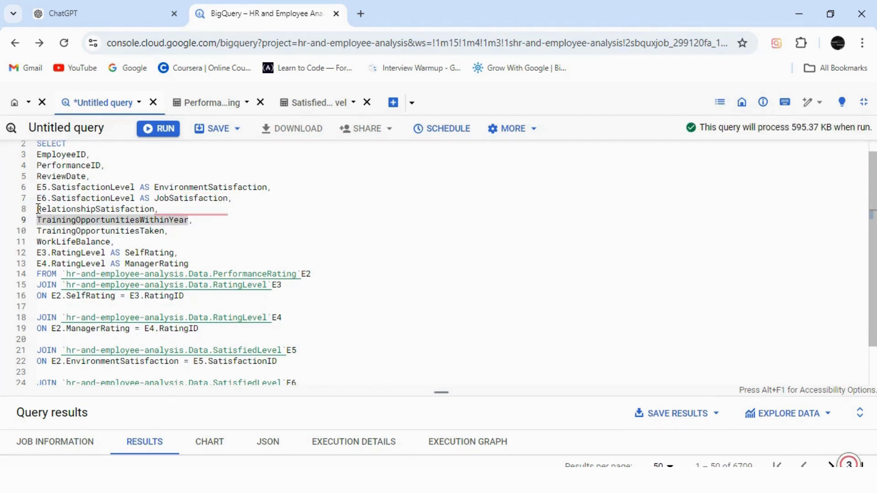
pyautogui.click(39, 209)
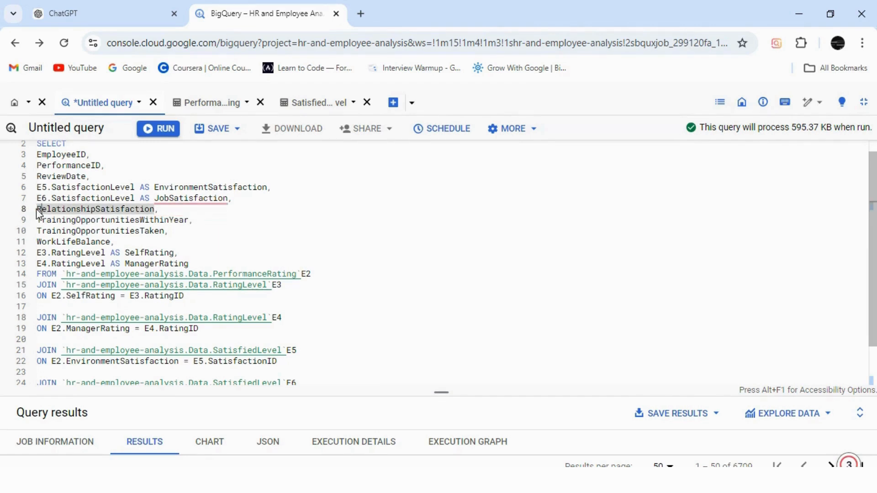
pyautogui.hotkey('ctrl', 'v')
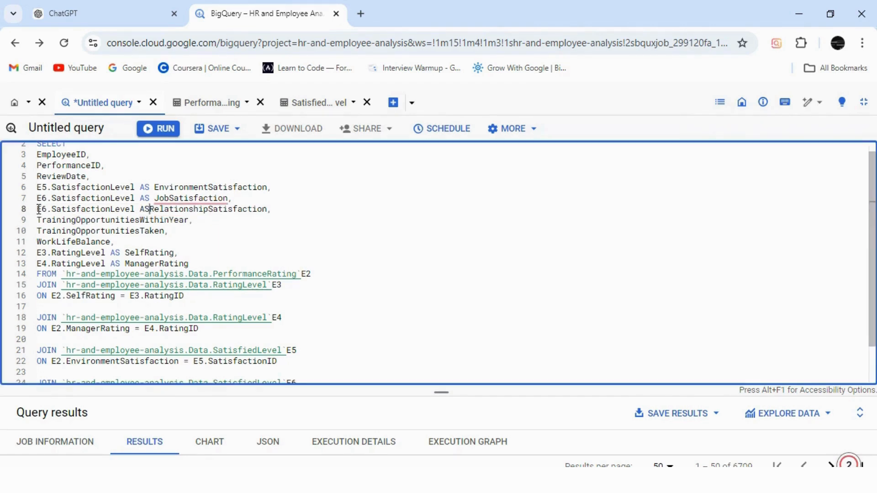
pyautogui.click(48, 209)
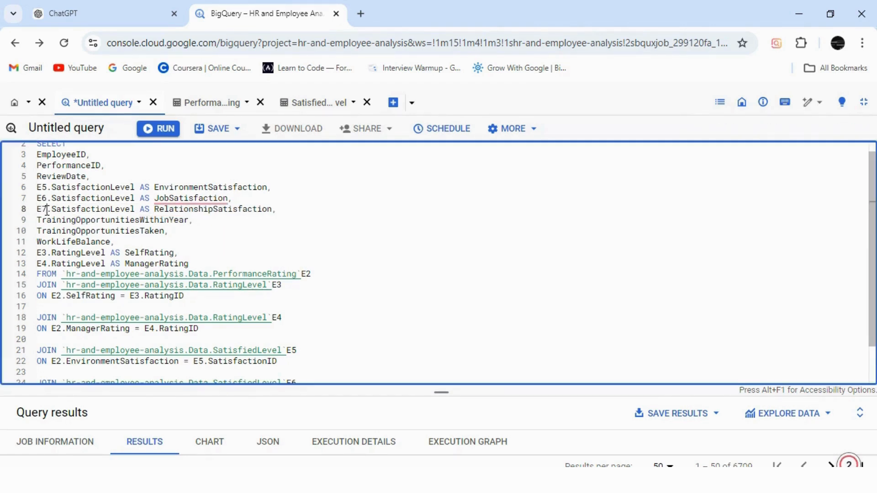
pyautogui.press('BackSpace')
pyautogui.write('7')
# Step: End the query with a semicolon, run it and review the satisfaction and rating columns in the enlarged results
pyautogui.scroll(-1, 405, 370)
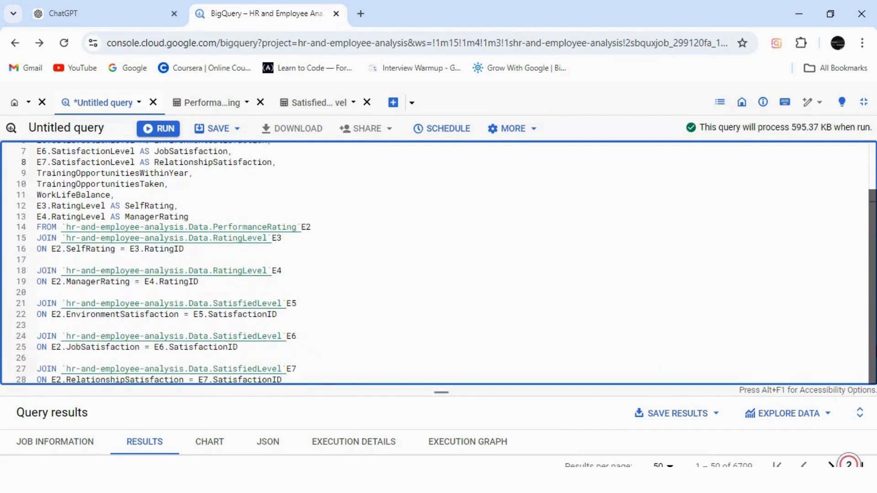
pyautogui.click(327, 379)
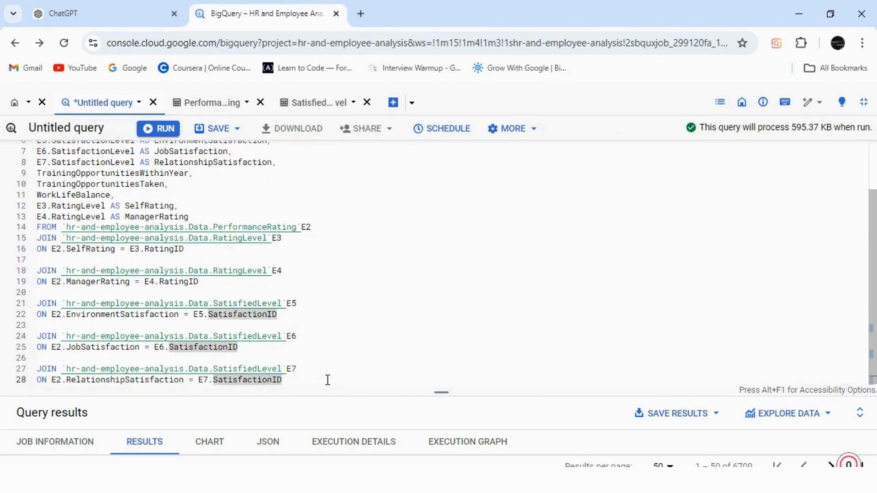
pyautogui.write(';')
pyautogui.click(158, 128)
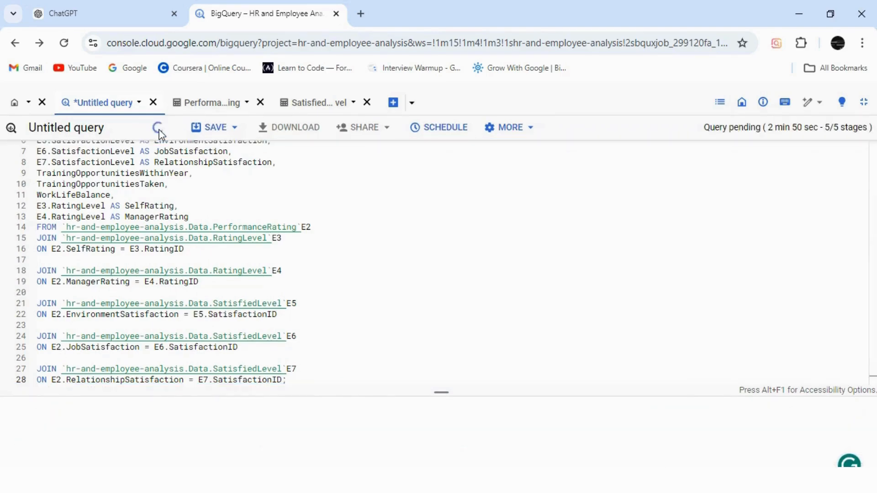
pyautogui.moveTo(441, 393); pyautogui.dragTo(457, 176)
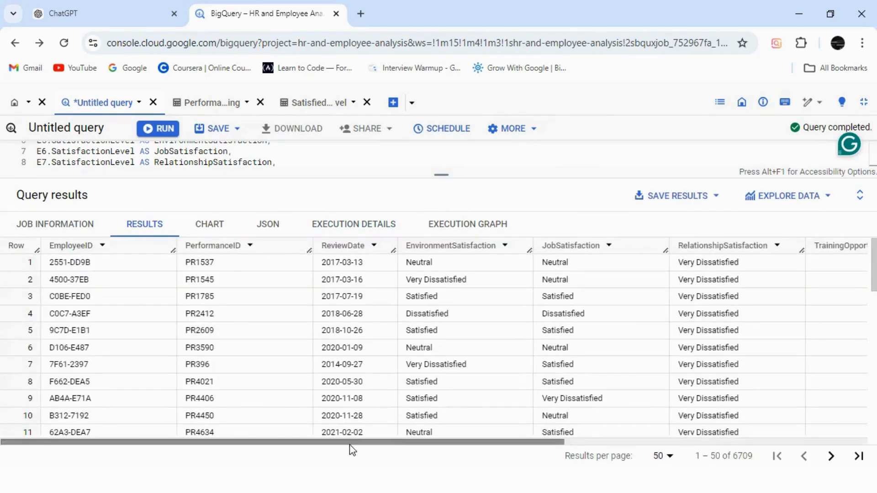
pyautogui.moveTo(350, 445); pyautogui.dragTo(489, 441)
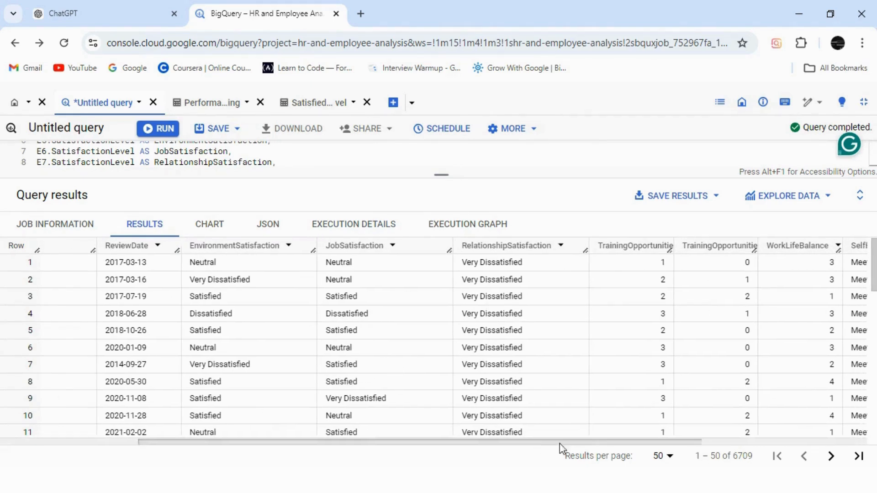
pyautogui.hscroll(-10, 568, 452)
# Step: Enlarge the query editor again and reword the heading comment as "Performance Rating & Rating Level & Satisfaction Level Table"
pyautogui.moveTo(433, 182); pyautogui.dragTo(443, 434)
pyautogui.scroll(2, 675, 245)
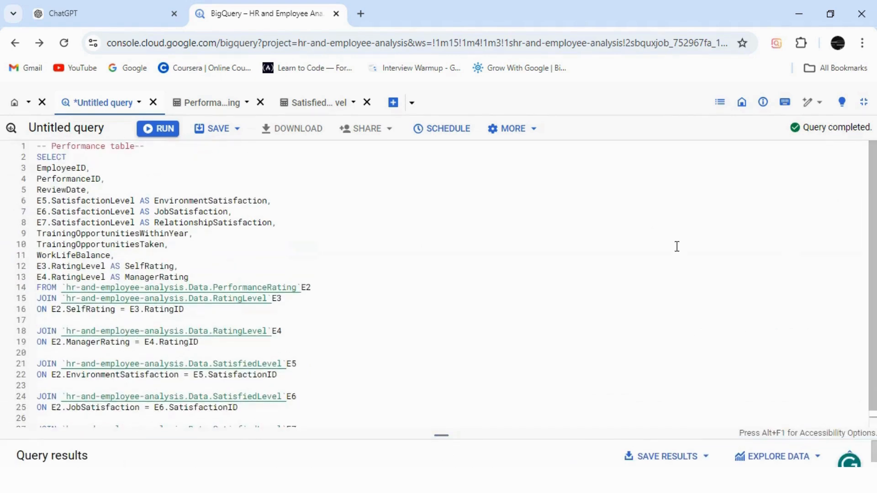
pyautogui.doubleClick(136, 147)
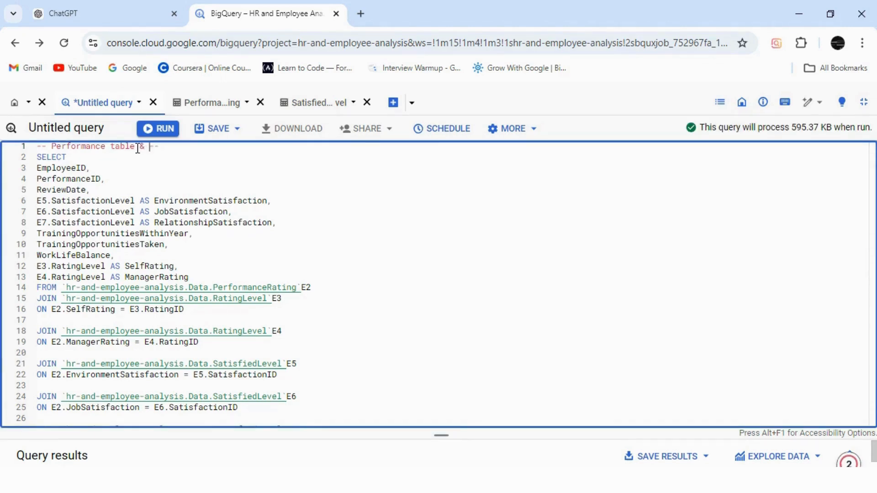
pyautogui.write('& Rating Level')
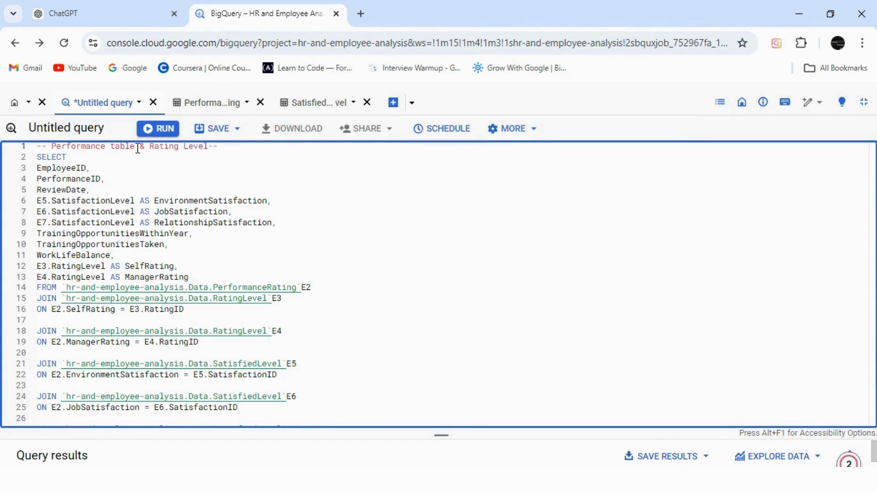
pyautogui.doubleClick(137, 148)
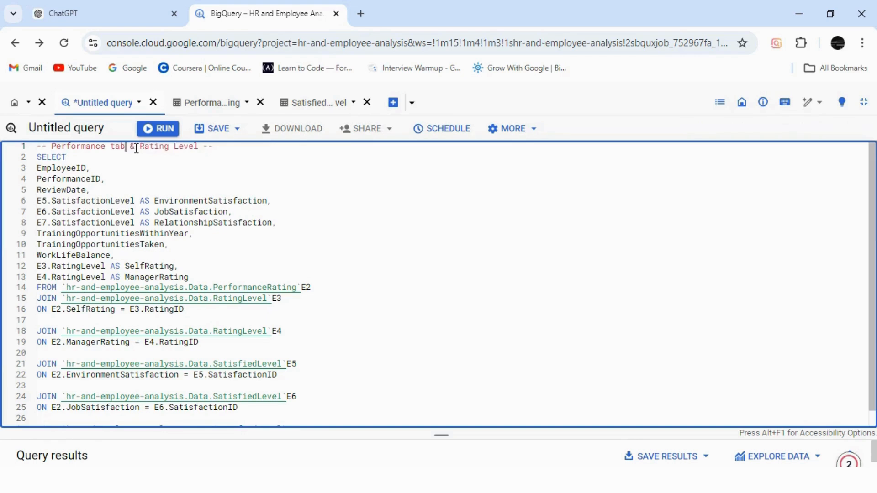
pyautogui.press('BackSpace')
pyautogui.write('Rating')
pyautogui.click(220, 149)
pyautogui.write('& Satisfaction Level Table')
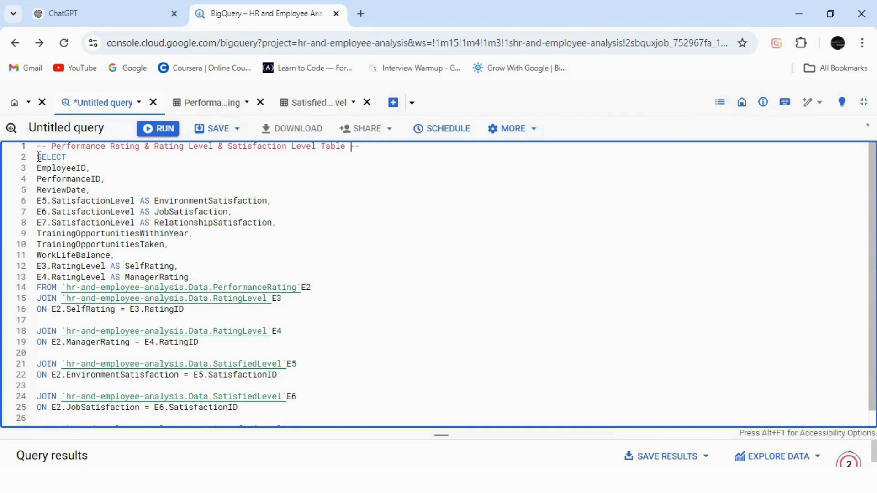
# Step: Remove the heading comment's trailing dashes and add a CREATE TABLE line above SELECT
pyautogui.press('Return')
pyautogui.press('BackSpace')
pyautogui.press('BackSpace')
pyautogui.press('BackSpace')
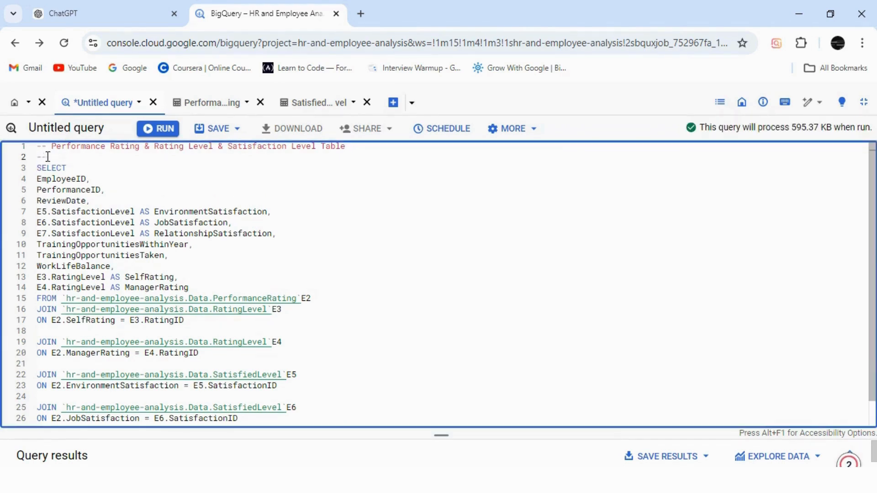
pyautogui.press('Return')
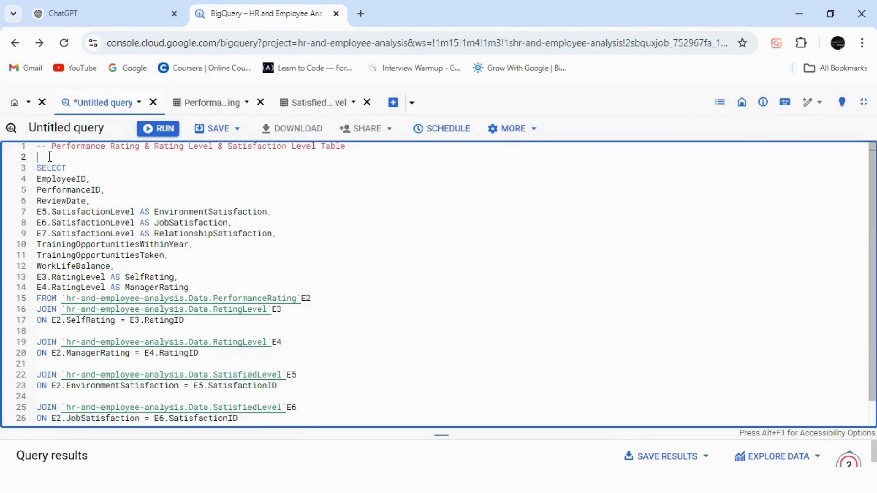
pyautogui.write('CREATE TABLE')
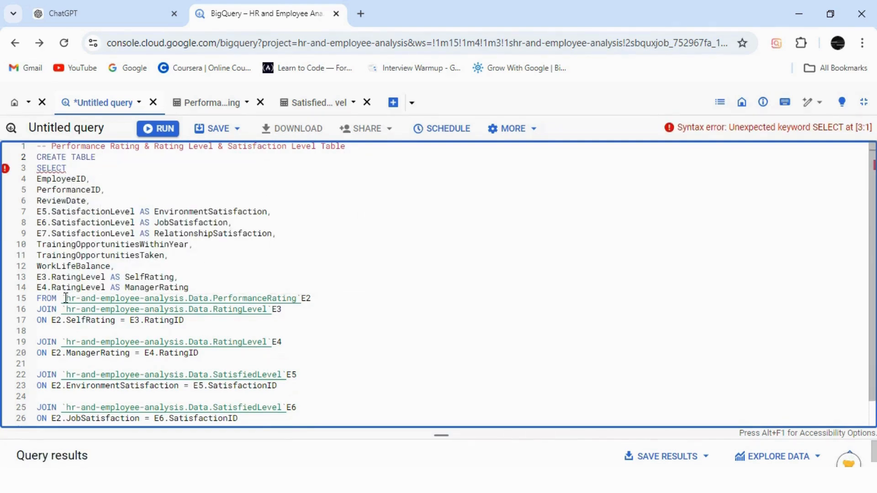
# Step: Complete the CREATE TABLE line with the copied project and dataset path as `hr-and-employee-analysis.Data.table2` AS
pyautogui.moveTo(62, 298); pyautogui.dragTo(213, 303)
pyautogui.hotkey('ctrl', 'c')
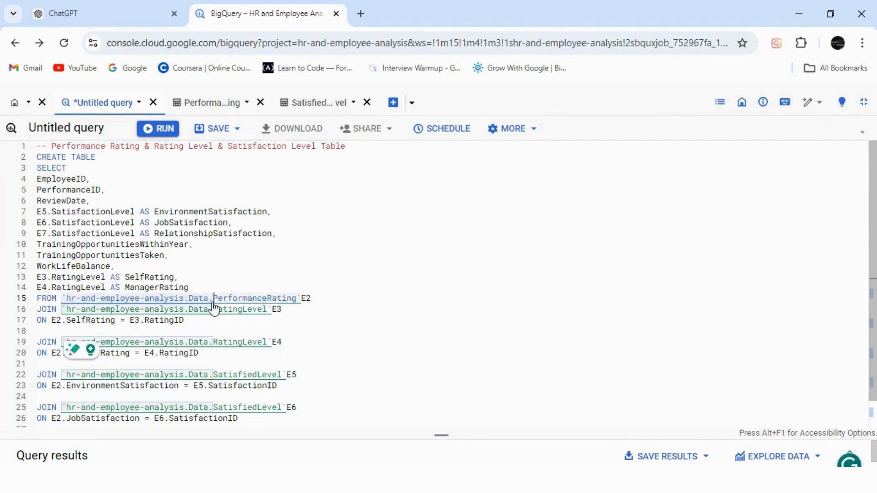
pyautogui.click(115, 157)
pyautogui.hotkey('ctrl', 'v')
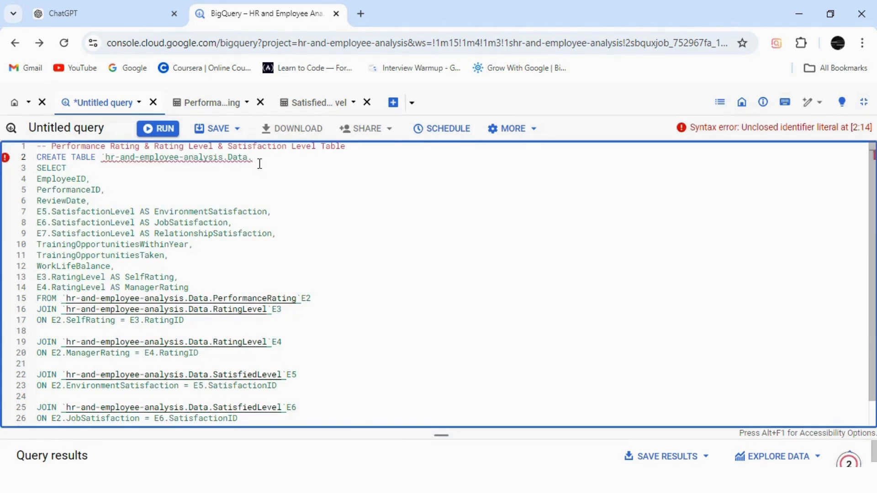
pyautogui.write('table2')
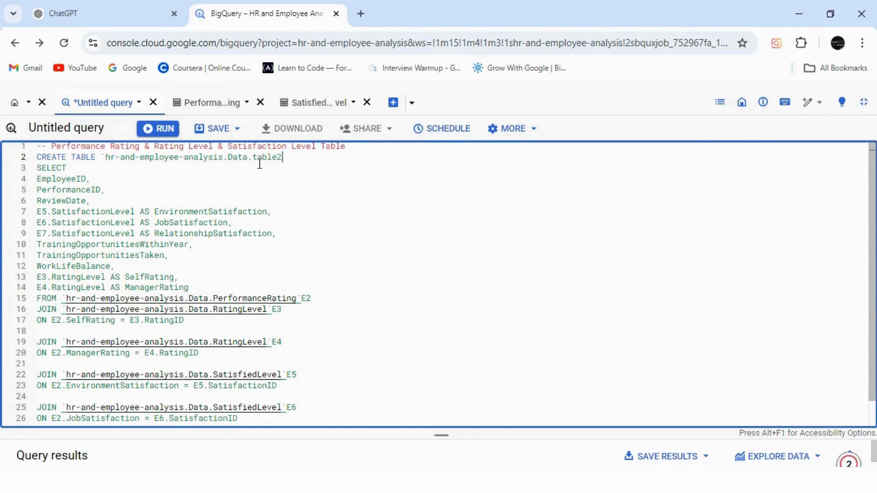
pyautogui.write('--')
pyautogui.press('BackSpace')
pyautogui.press('BackSpace')
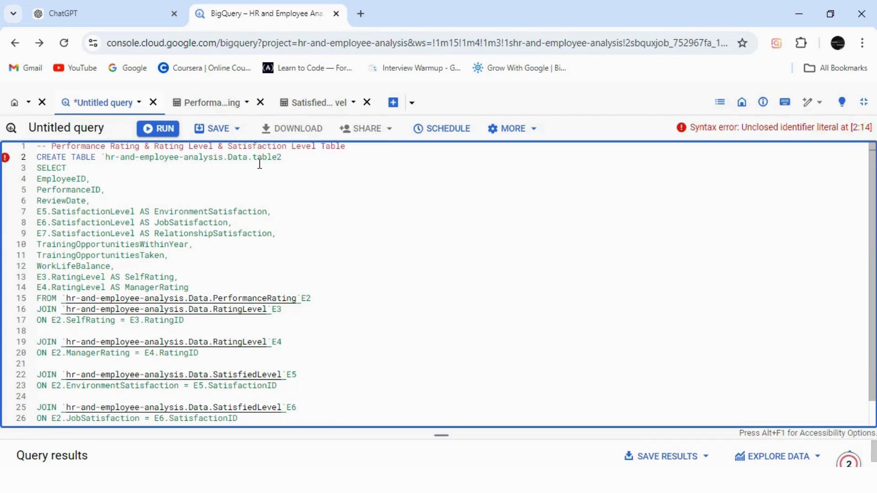
pyautogui.write('1')
pyautogui.write(' A')
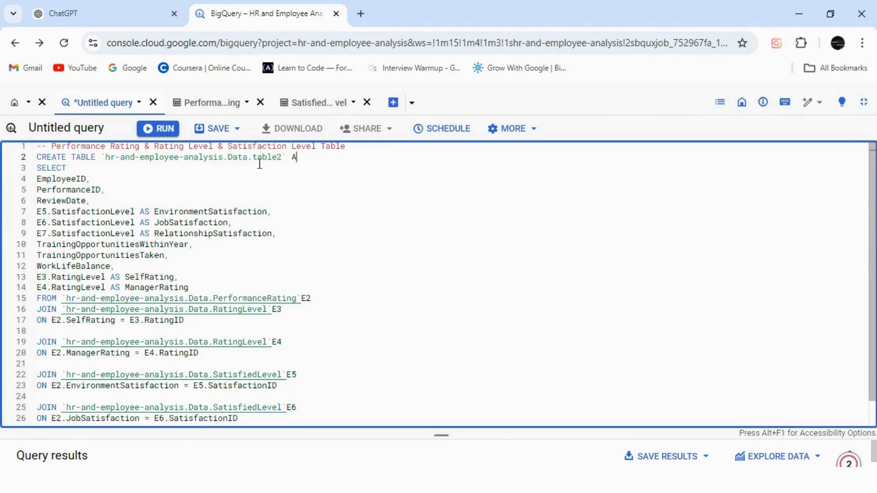
pyautogui.write('S')
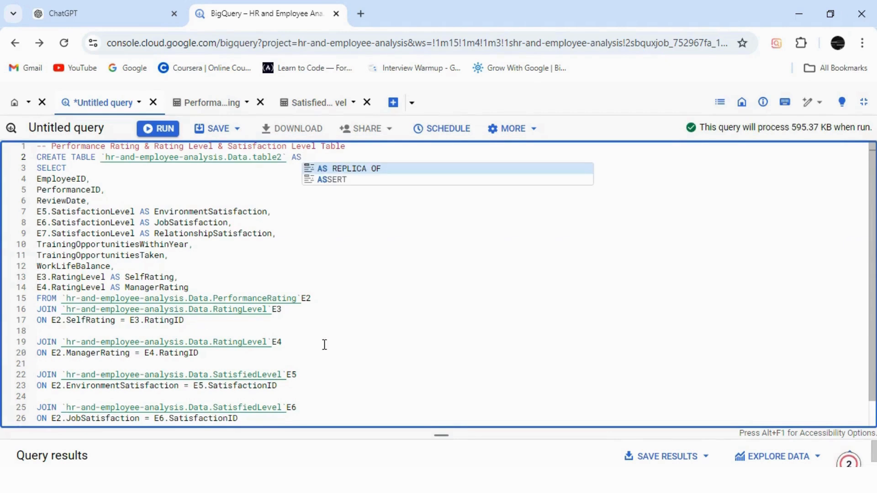
# Step: Run the entire CREATE TABLE query for table2
pyautogui.moveTo(324, 345); pyautogui.dragTo(397, 331)
pyautogui.click(397, 331)
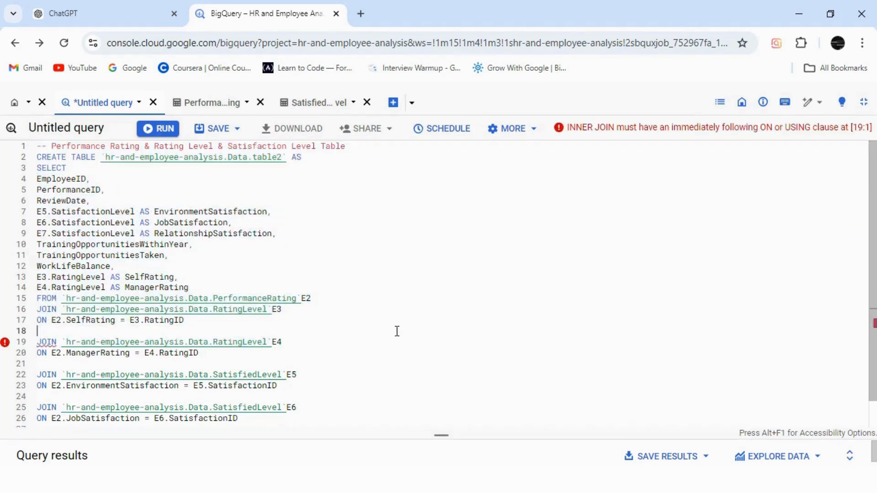
pyautogui.hotkey('ctrl', 'a')
pyautogui.click(162, 132)
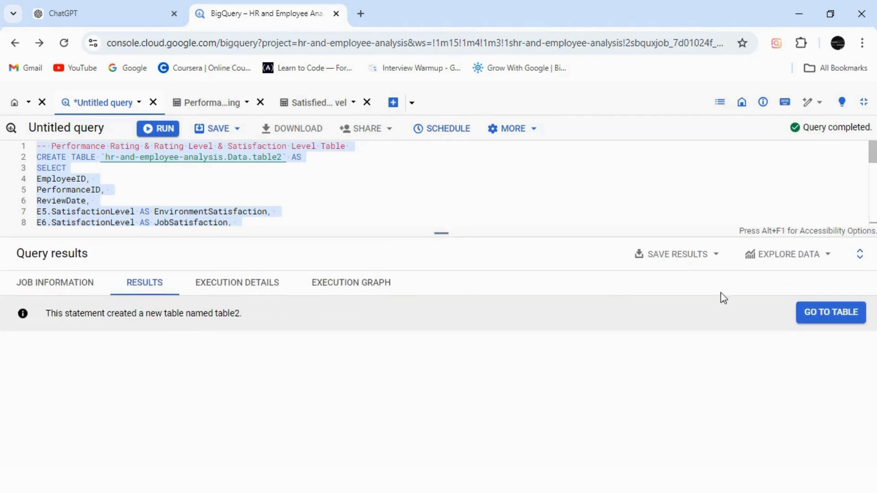
# Step: Open the newly created table2, look through its schema and preview its rows
pyautogui.click(811, 312)
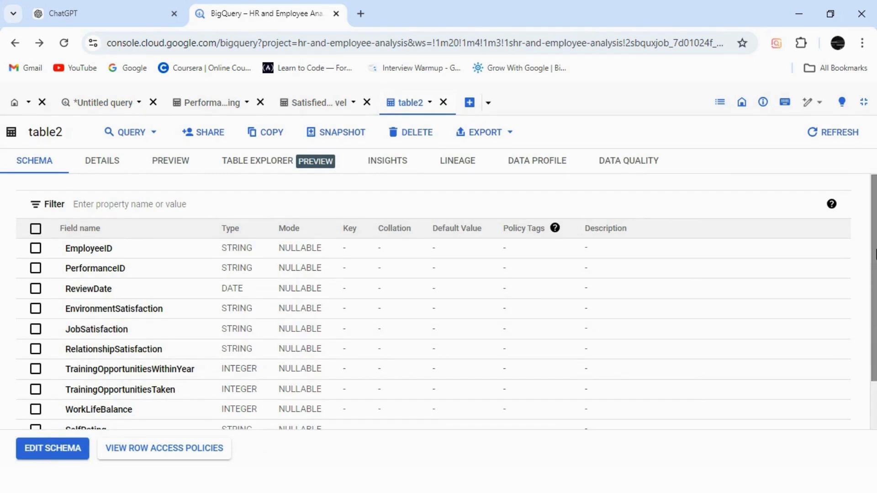
pyautogui.scroll(-1, 873, 254)
pyautogui.scroll(1, 873, 253)
pyautogui.click(168, 164)
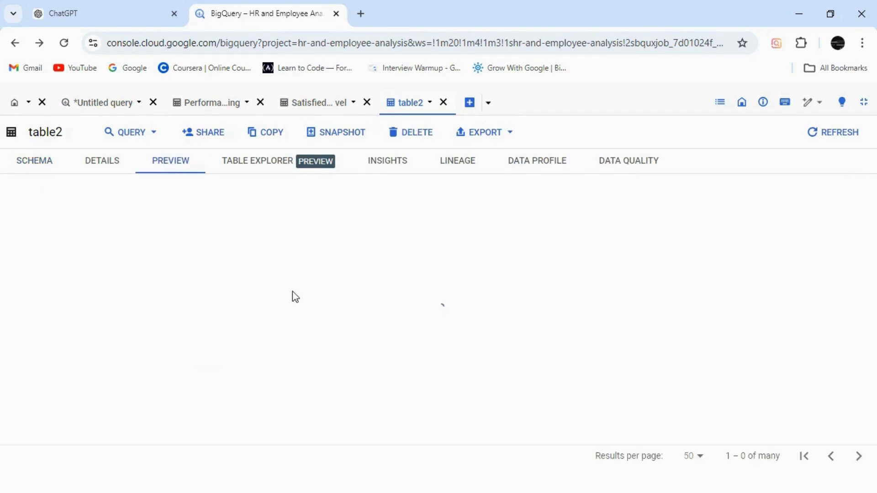
pyautogui.moveTo(426, 443); pyautogui.dragTo(413, 422)
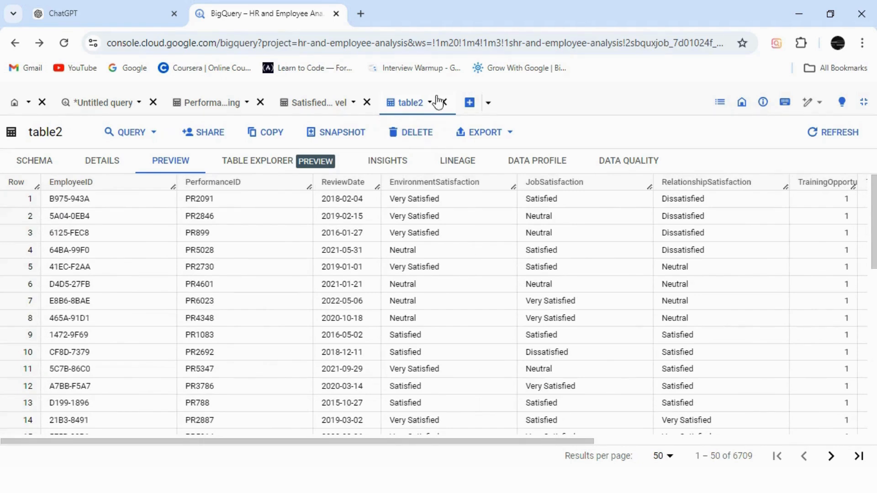
# Step: Leave the full-screen view and check the tables listed under the Data dataset in the Explorer
pyautogui.click(864, 104)
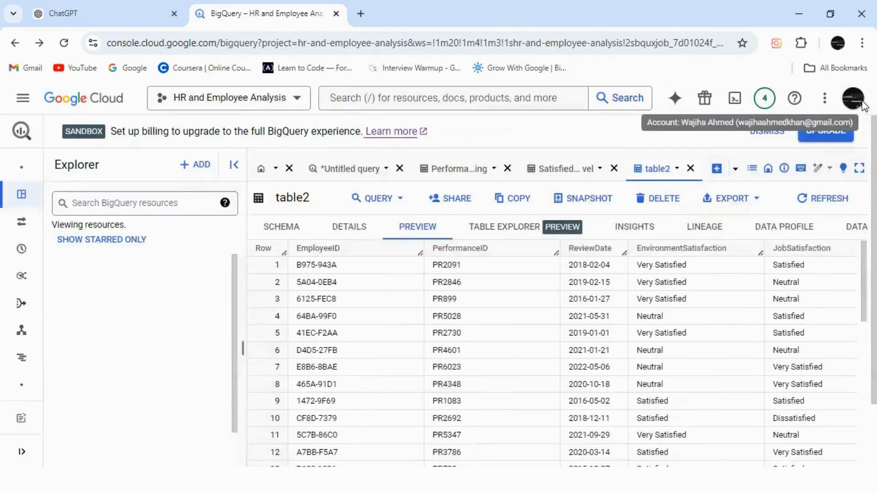
pyautogui.scroll(-2, 231, 368)
pyautogui.scroll(-3, 231, 368)
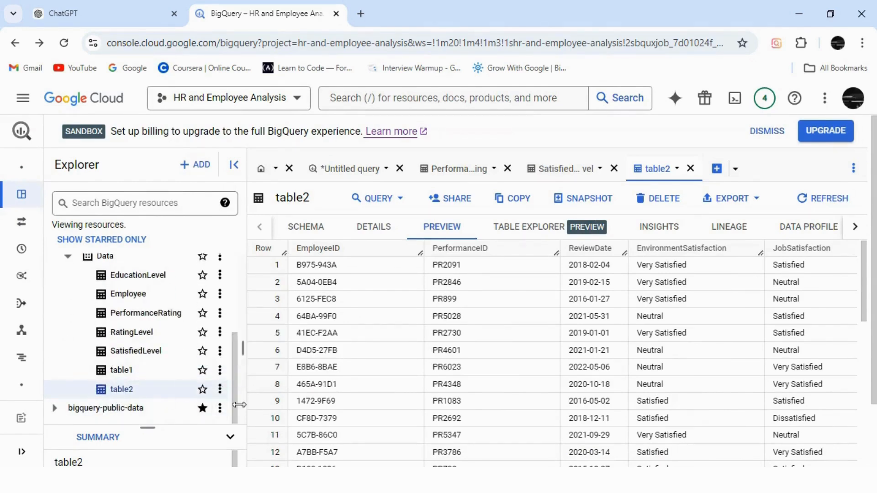
pyautogui.moveTo(235, 388); pyautogui.dragTo(233, 319)
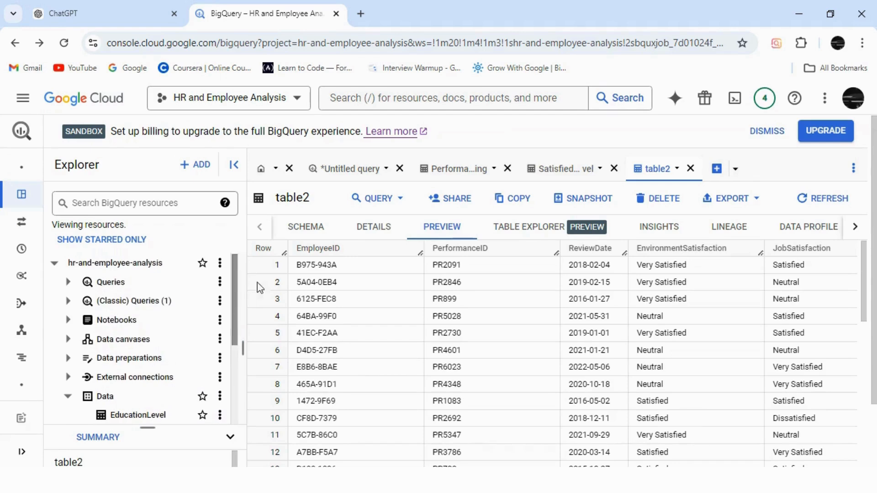
# Step: Save the untitled query as a classic query named "Table 2" and expand the full list of saved classic queries
pyautogui.click(330, 175)
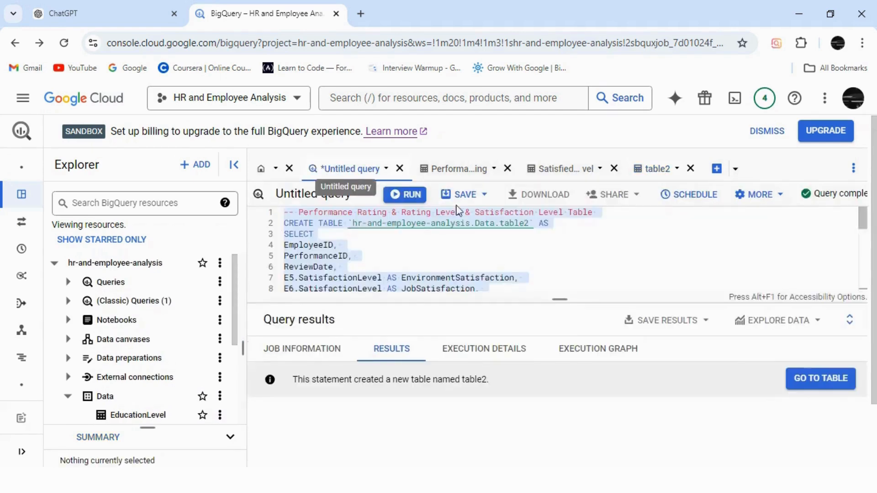
pyautogui.click(464, 194)
pyautogui.click(468, 254)
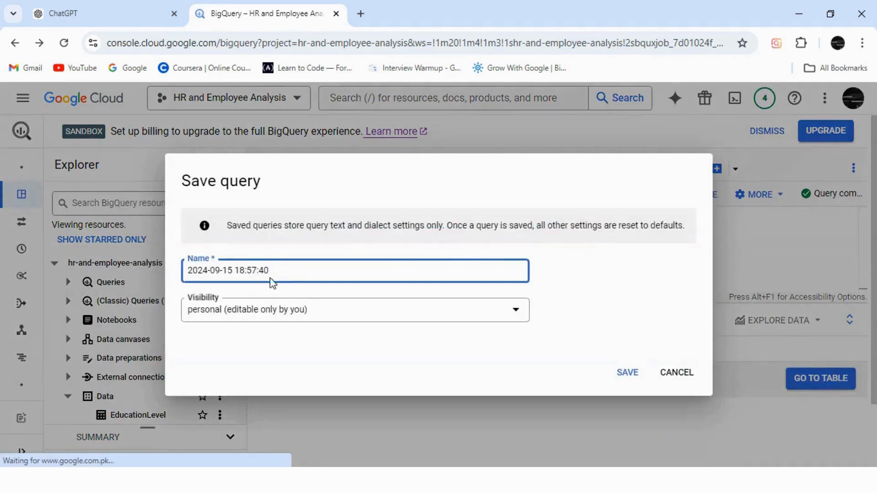
pyautogui.moveTo(270, 270); pyautogui.dragTo(204, 263)
pyautogui.press('BackSpace')
pyautogui.write('Tab')
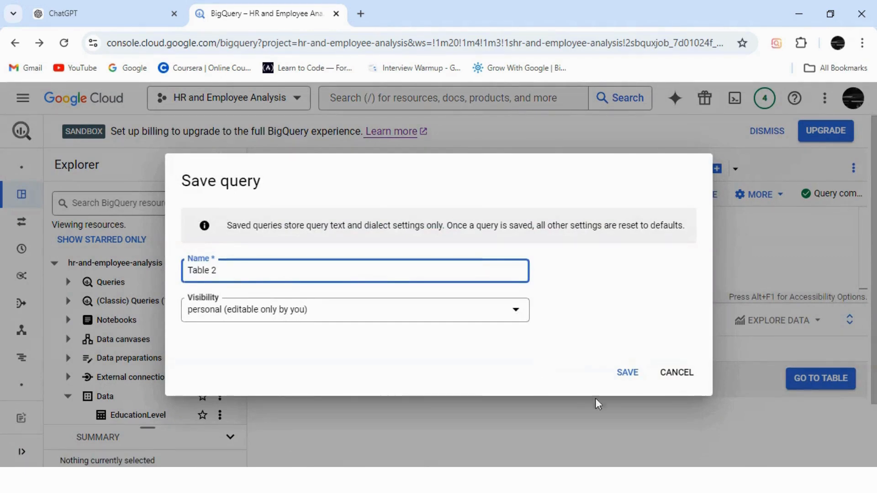
pyautogui.write('le 2')
pyautogui.click(626, 372)
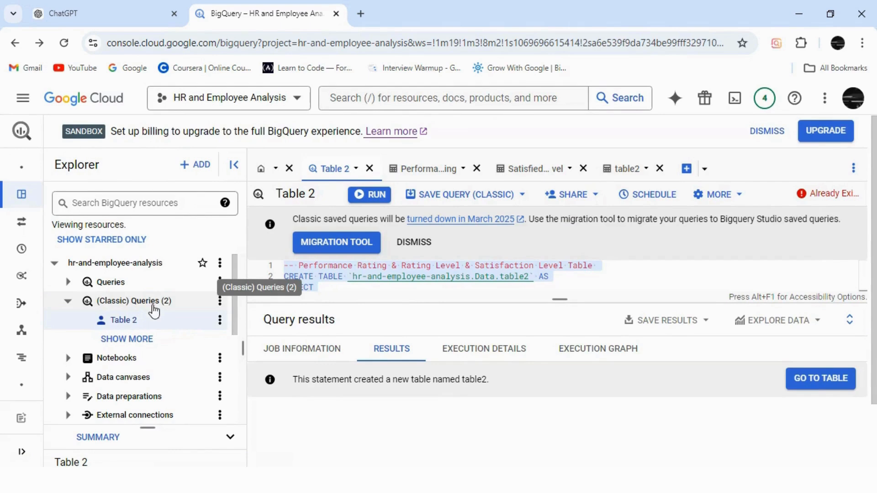
pyautogui.click(137, 340)
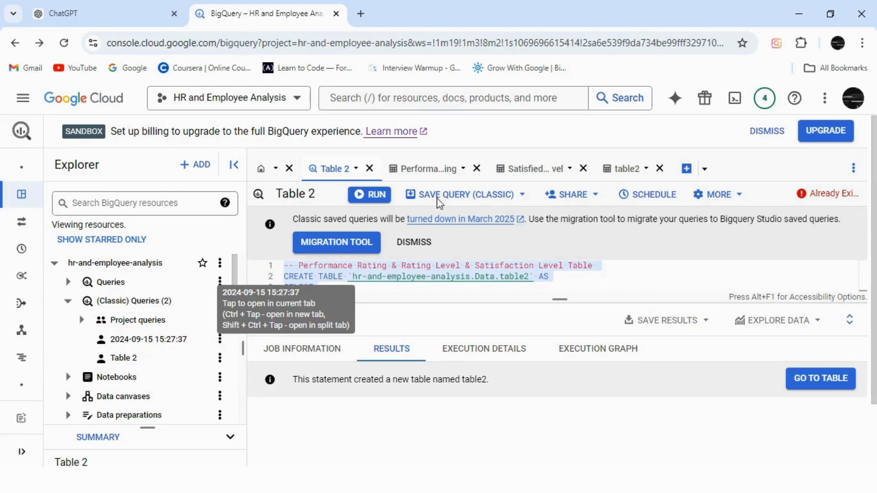
# Step: Close the Table 2 query, PerformanceRating, SatisfiedLevel and table2 tabs and open a new blank query
pyautogui.click(369, 172)
pyautogui.click(397, 172)
pyautogui.click(397, 174)
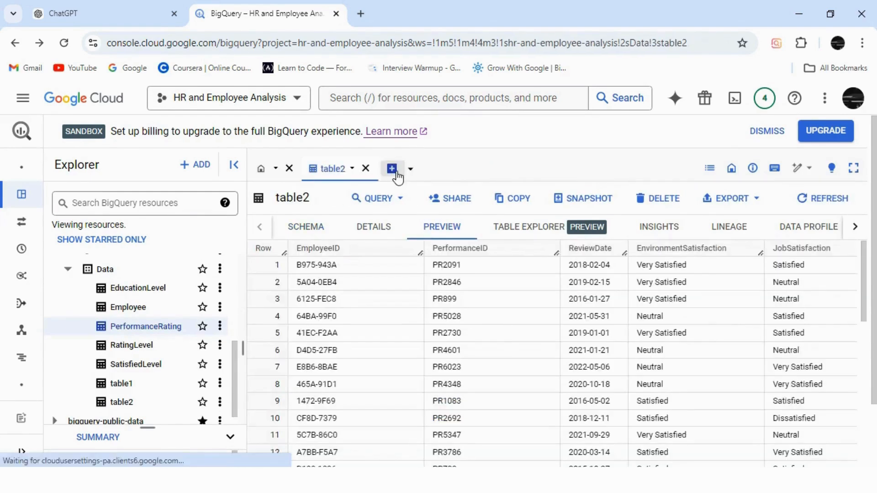
pyautogui.click(395, 174)
pyautogui.click(367, 170)
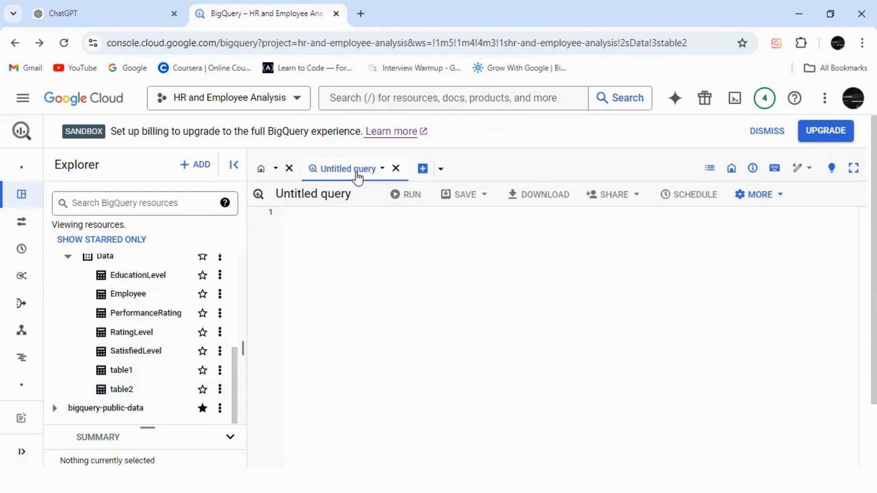
# Step: Begin the blank query with CREATE Table followed by a backtick and the copied path hr-and-employee-analysis.Data
pyautogui.click(338, 231)
pyautogui.write('CR')
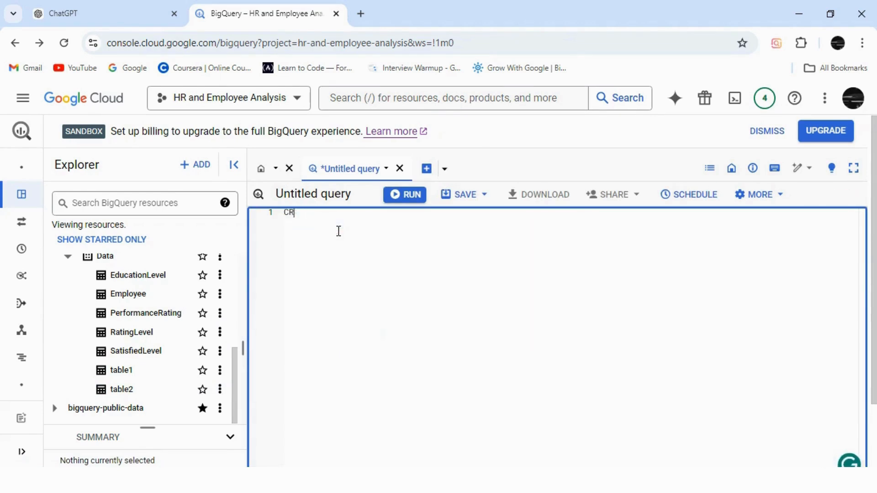
pyautogui.write('TEEATE T')
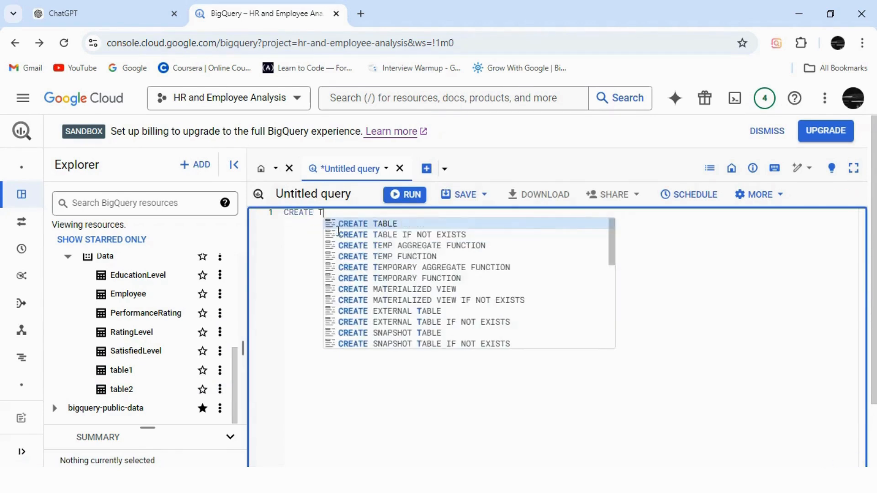
pyautogui.write('able `')
pyautogui.write('hr-and-employee-analysis.Data.')
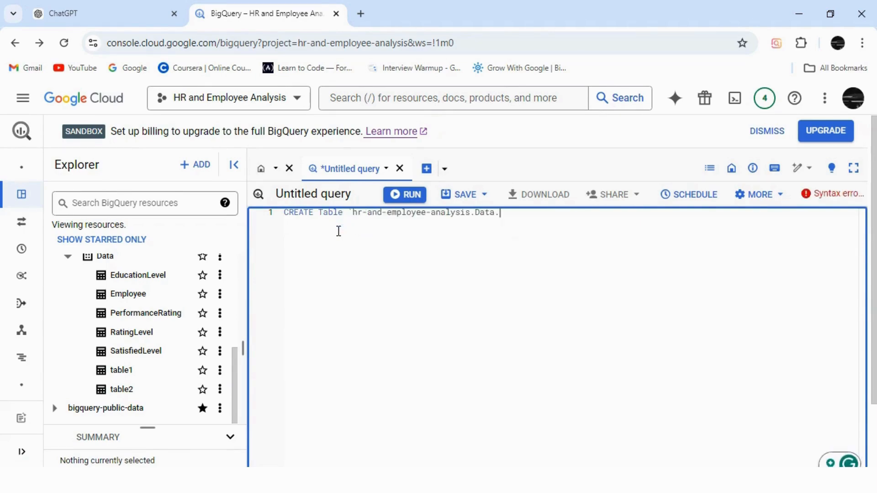